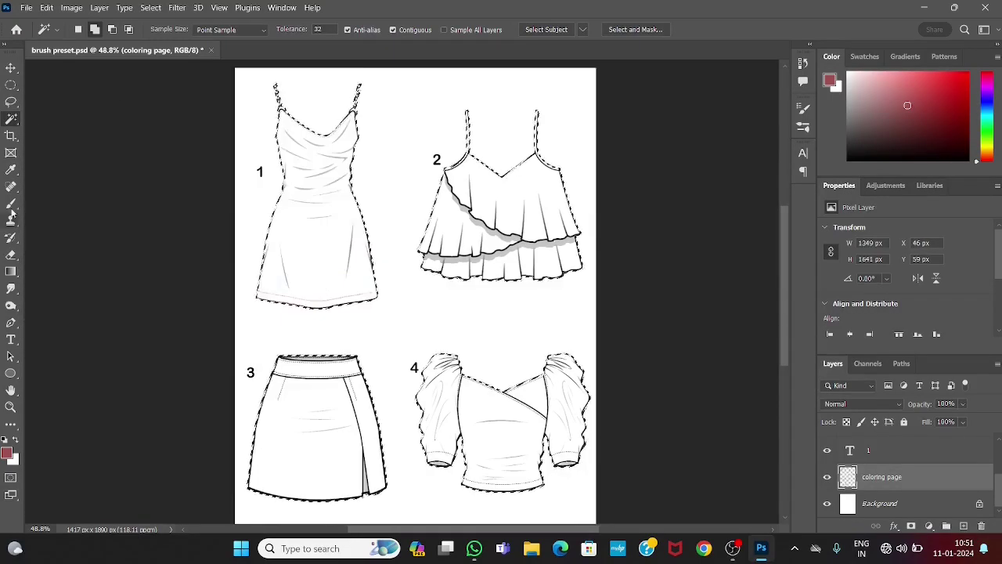
Paint pink fur along dress 1's hem, switching to a lighter pink shade
left_click(11, 203)
left_click_drag(259, 294, 378, 299)
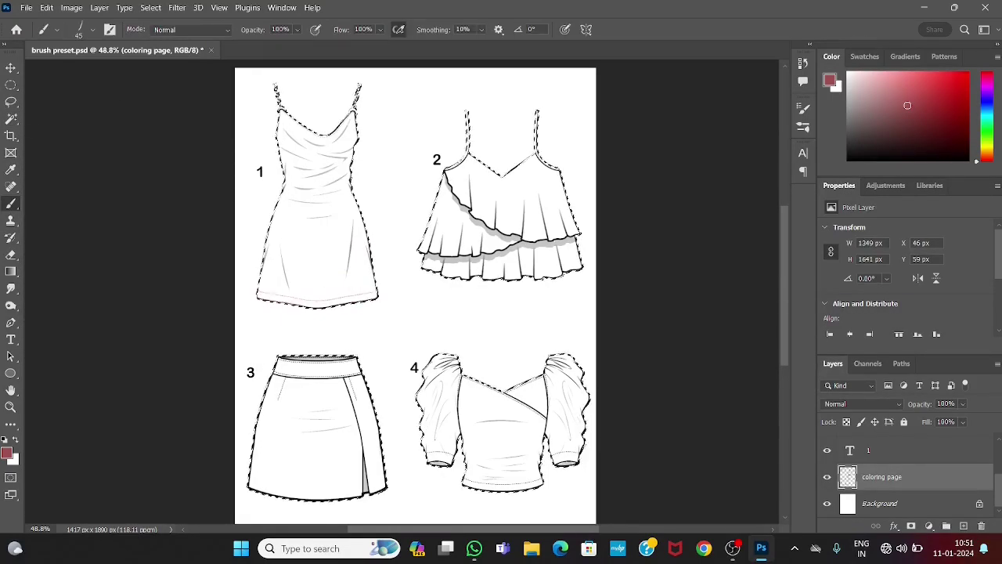
left_click(7, 453)
left_click(345, 177)
left_click_drag(260, 295, 376, 294)
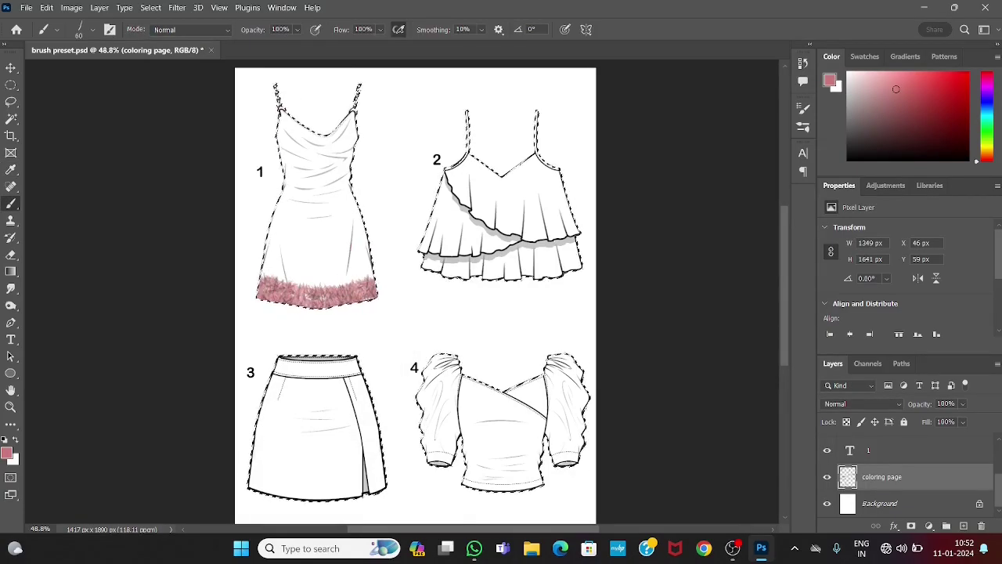
Paint pink fur along dress 1's neckline and even out the hem
mouse_move(278, 106)
left_mouse_down()
mouse_move(356, 106)
mouse_move(348, 126)
left_mouse_up()
scroll(276, 132, "up", 3)
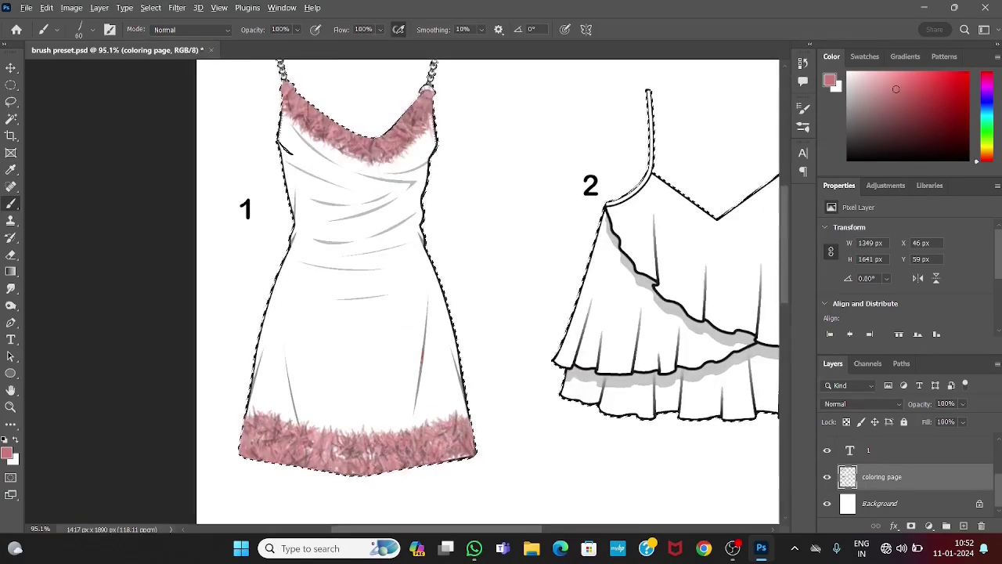
scroll(287, 146, "down", 4)
left_click_drag(274, 237, 309, 246)
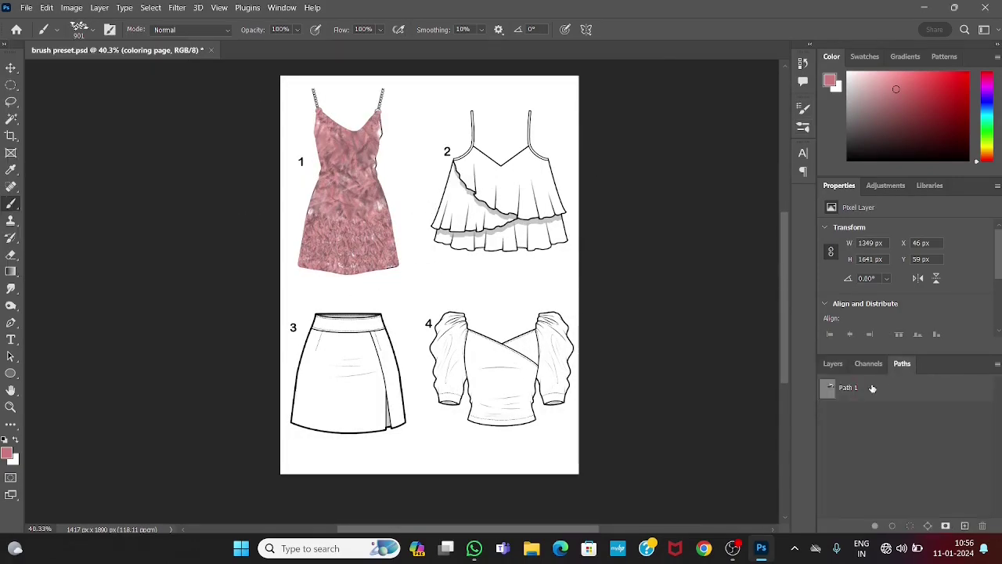
Select by colour with the Magic Wand and invert the selection around the garments
left_click(11, 120)
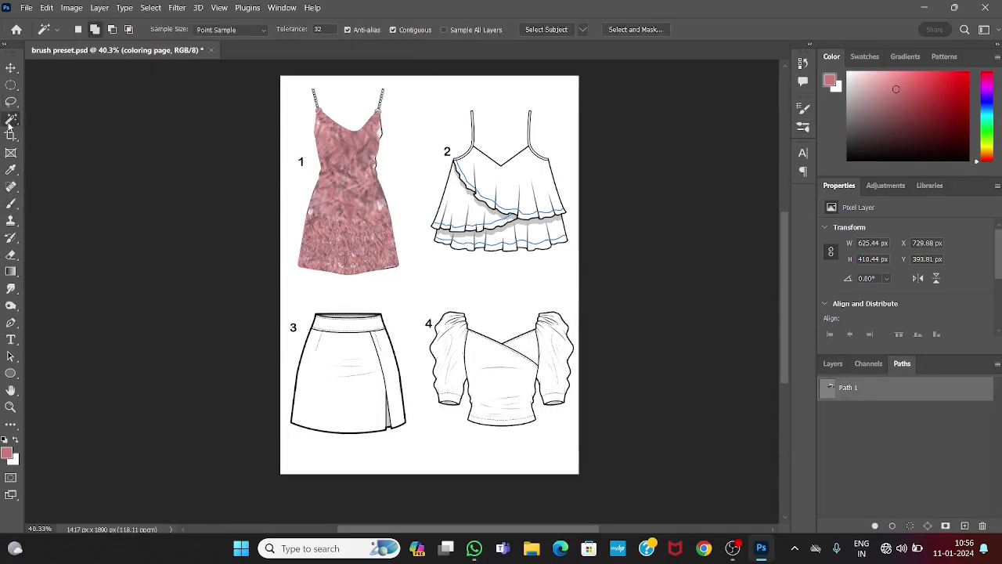
right_click(402, 175)
left_click(459, 347)
Return to the Brush tool and find the floral lace brush preset
left_click(11, 203)
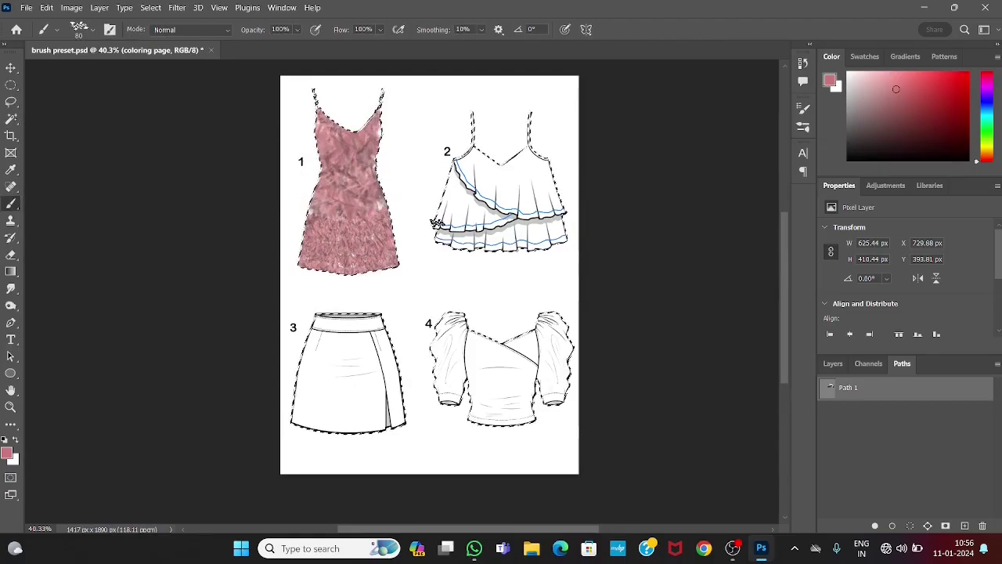
scroll(318, 379, "up", 3)
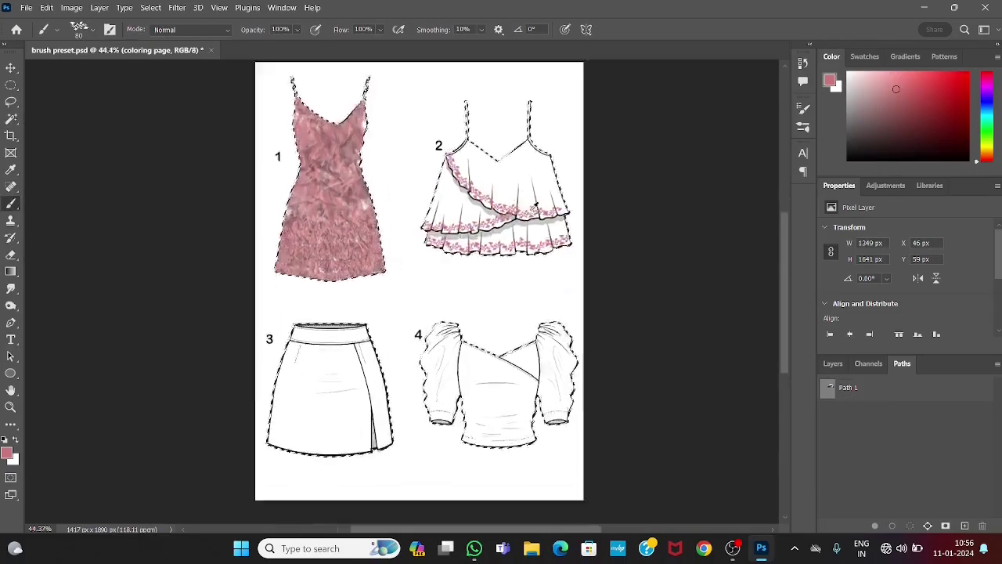
scroll(317, 380, "down", 2)
left_click(85, 29)
scroll(82, 219, "down", 3)
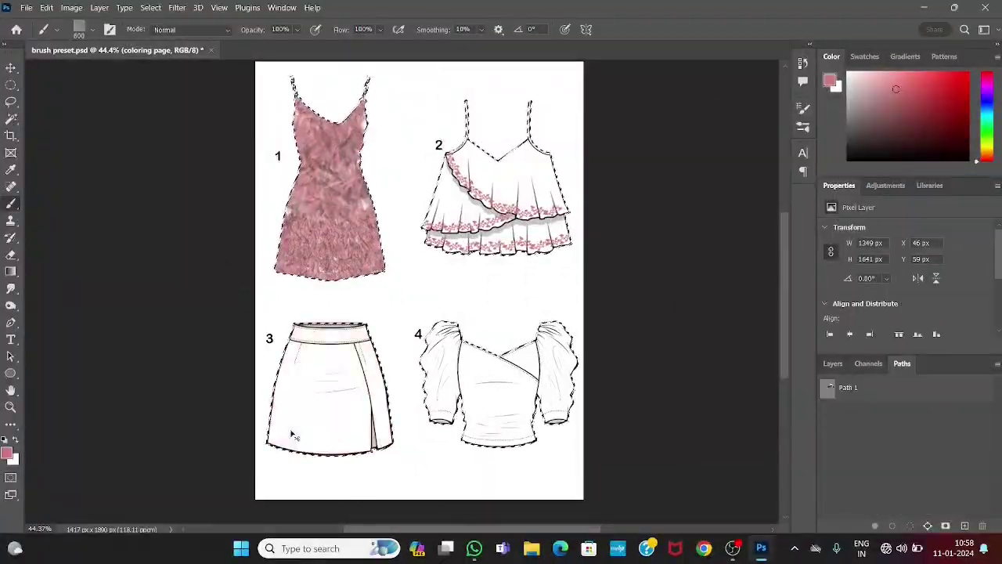
Pick texture brush presets for skirt 3's linen weave and top 4's leopard print
scroll(287, 373, "up", 5)
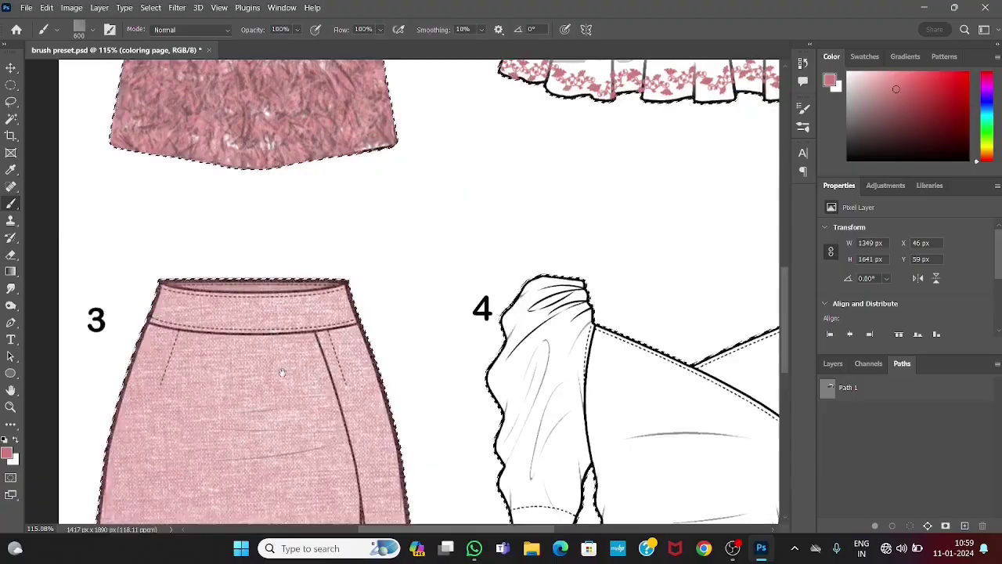
scroll(282, 358, "down", 3)
scroll(422, 290, "down", 5)
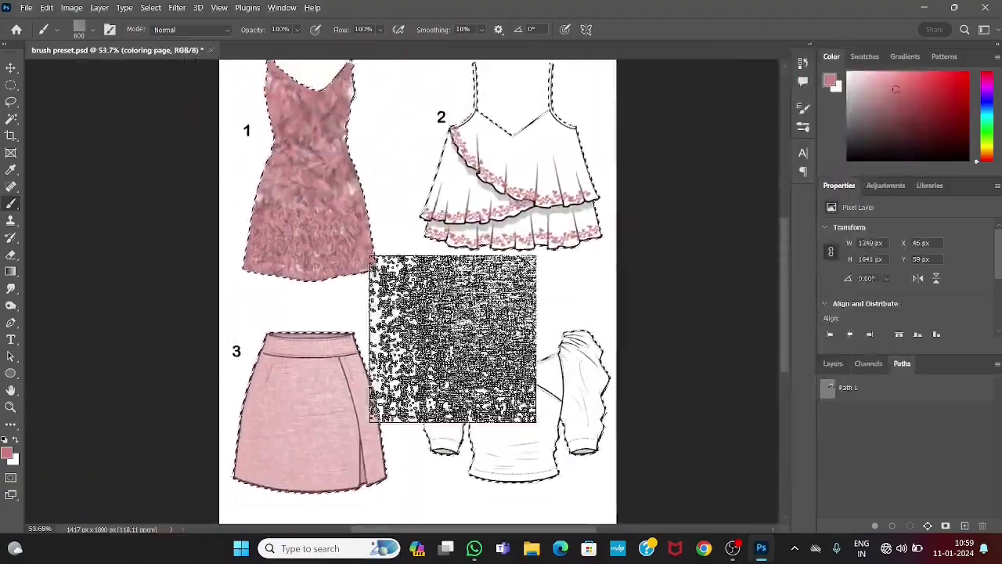
left_click(93, 32)
scroll(63, 188, "down", 3)
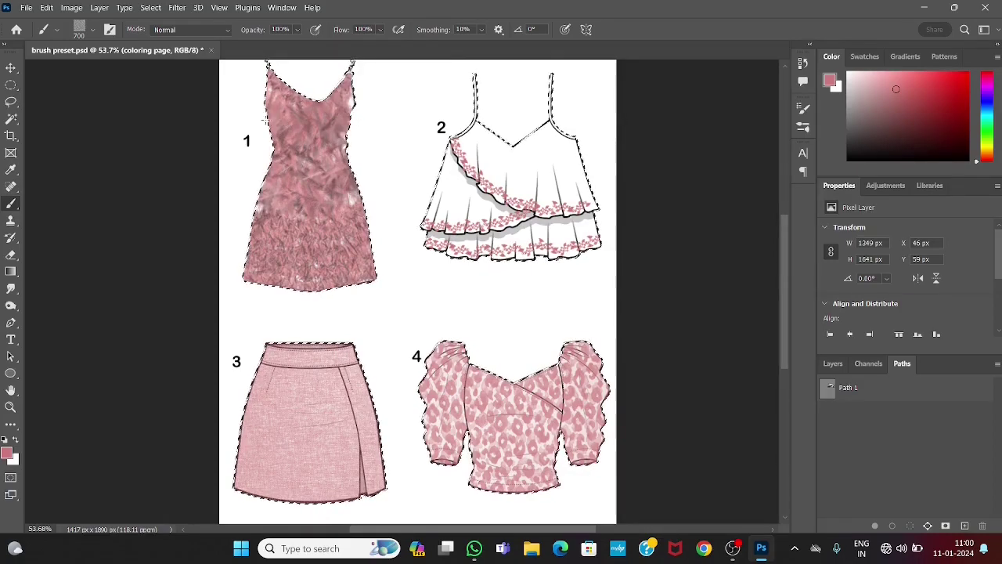
Zoom out to the whole page and deselect with Ctrl+D
scroll(418, 290, "up", 1)
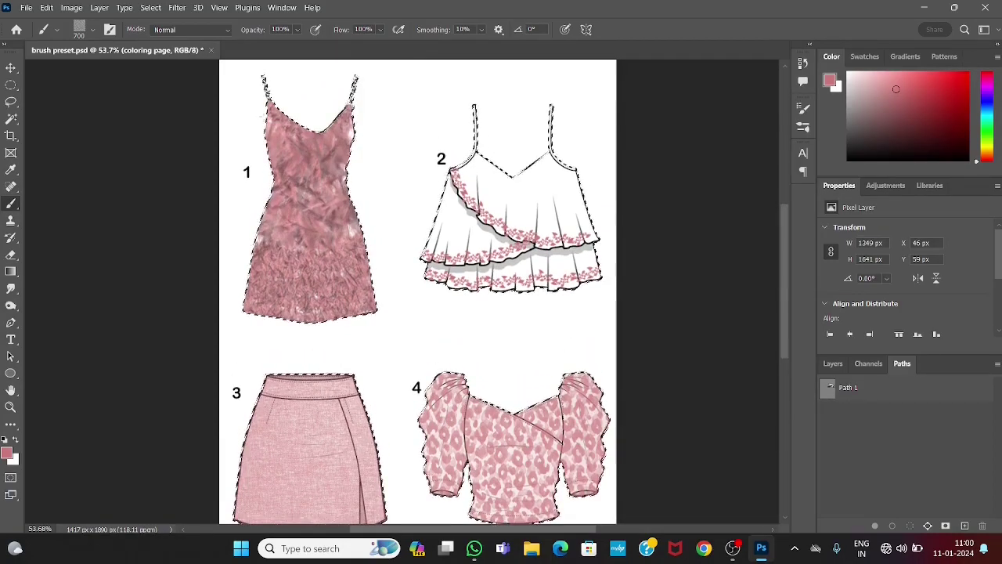
scroll(381, 224, "up", 3)
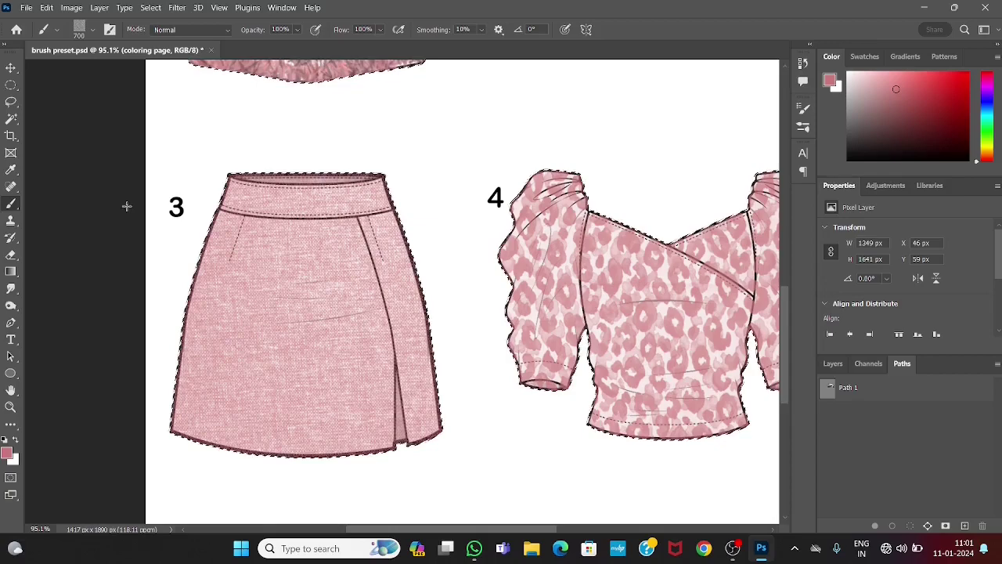
scroll(263, 200, "down", 2)
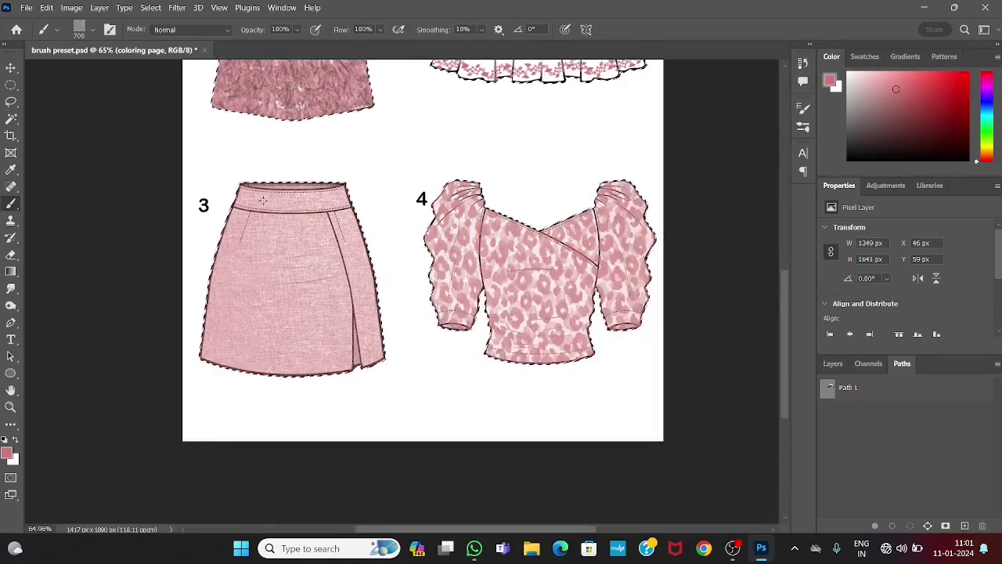
scroll(263, 200, "down", 2)
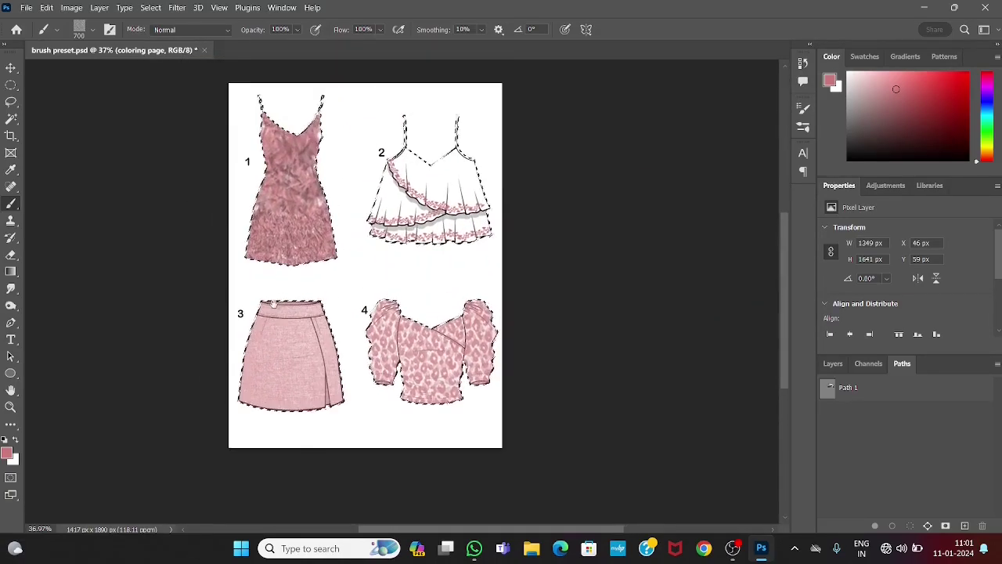
key("ctrl+d")
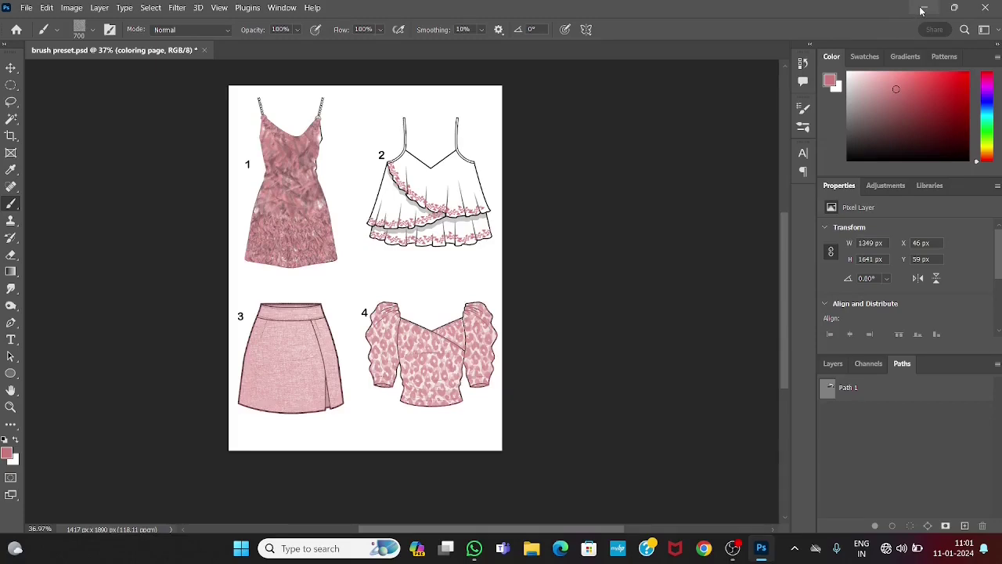
Minimize Photoshop, launch Chrome and search Google for 'PHOTOSHOP BRUSHES FREE DOWNLOAD'
left_click(923, 9)
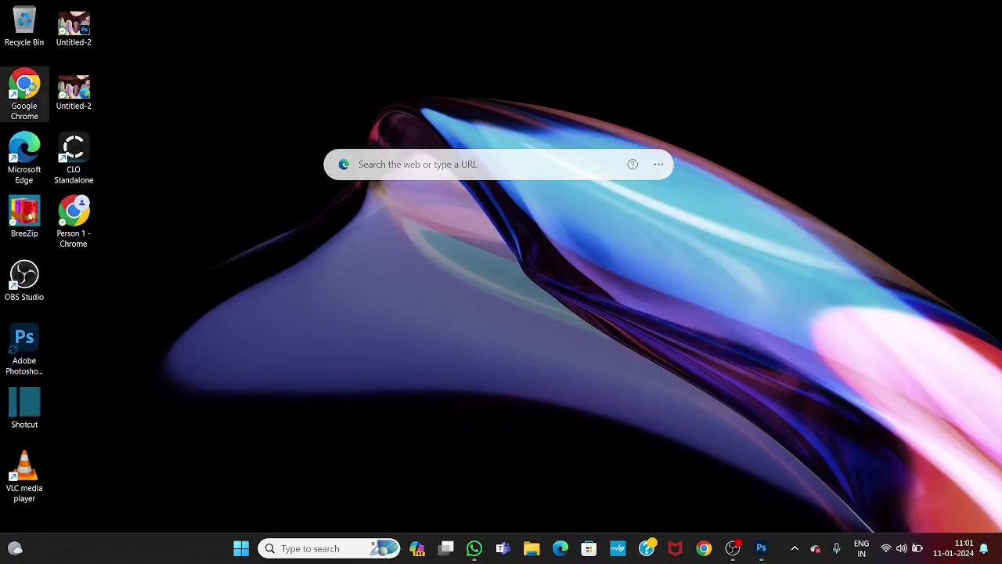
double_click(28, 91)
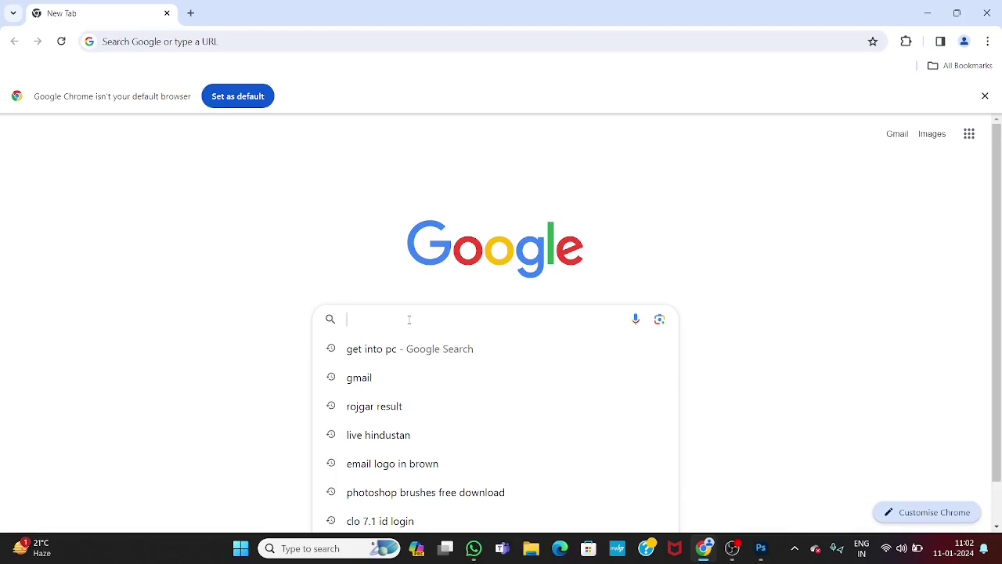
type("PHOTO")
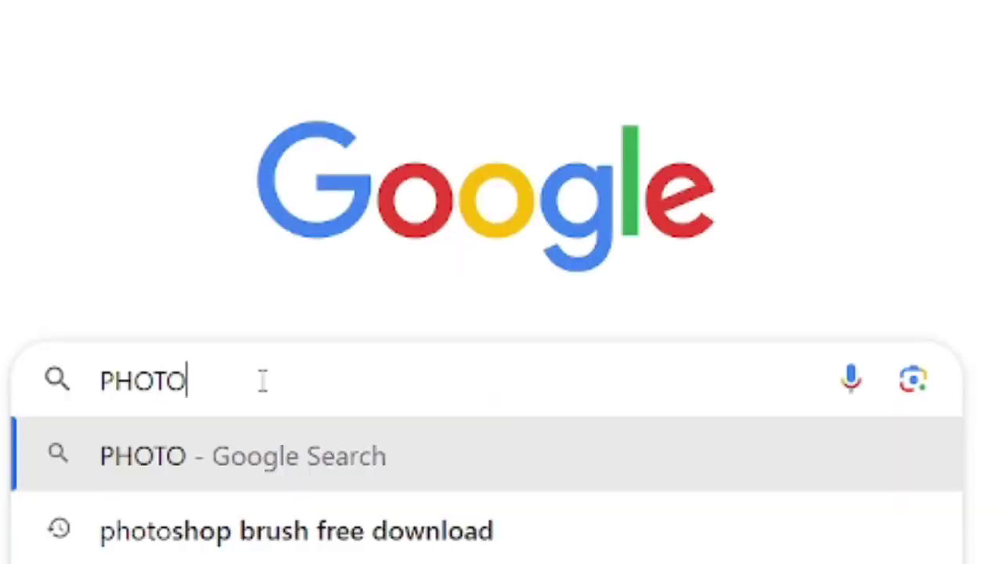
type("SHOP BRUSHES")
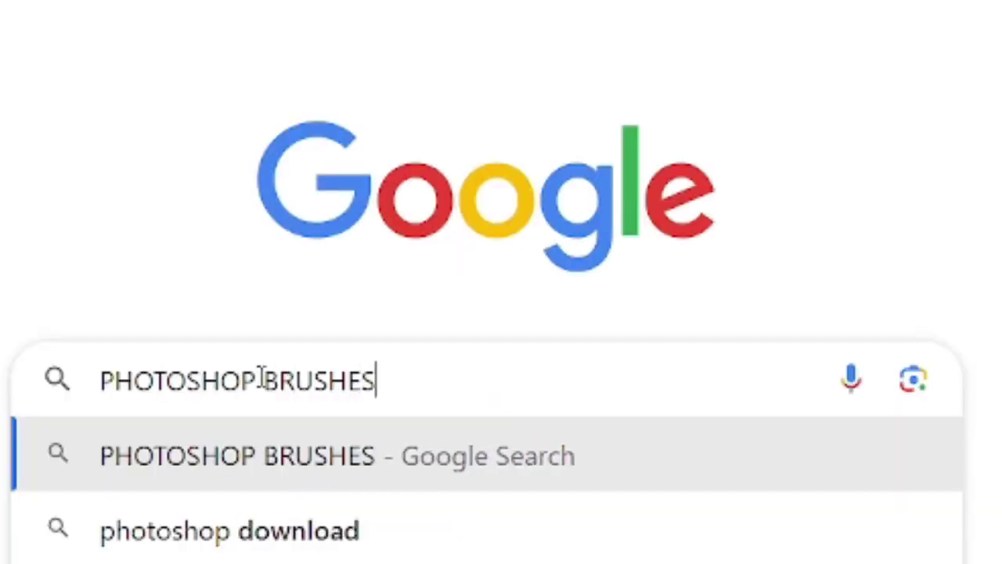
type(" FREE DOWN")
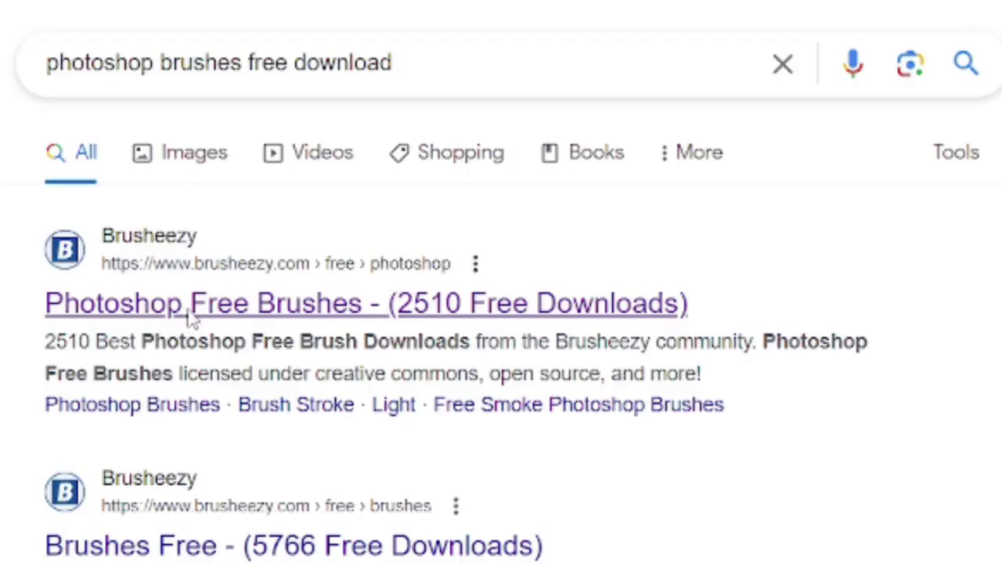
Open Brusheezy's free Photoshop brushes page and scroll through the brush packs
left_click(189, 314)
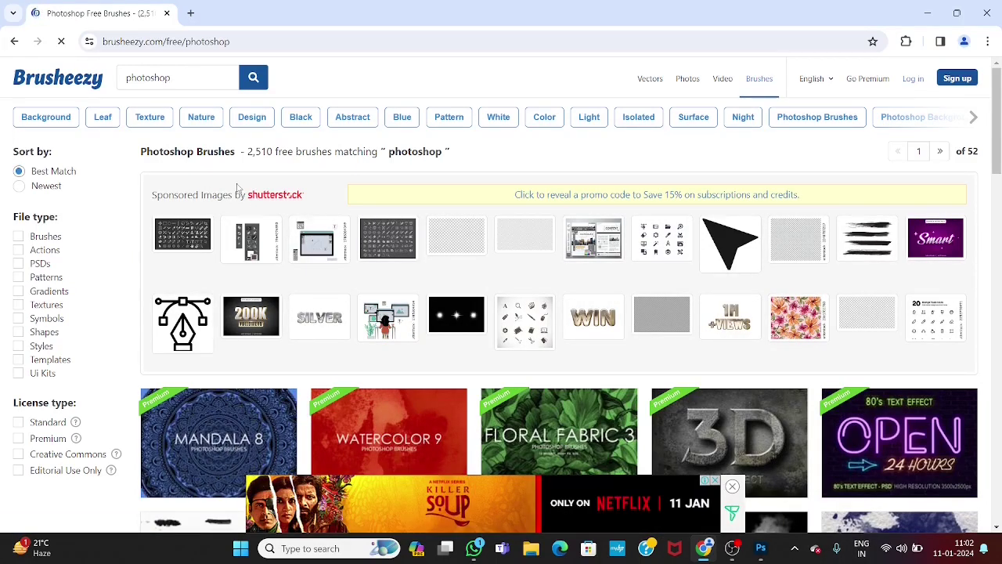
scroll(411, 275, "down", 3)
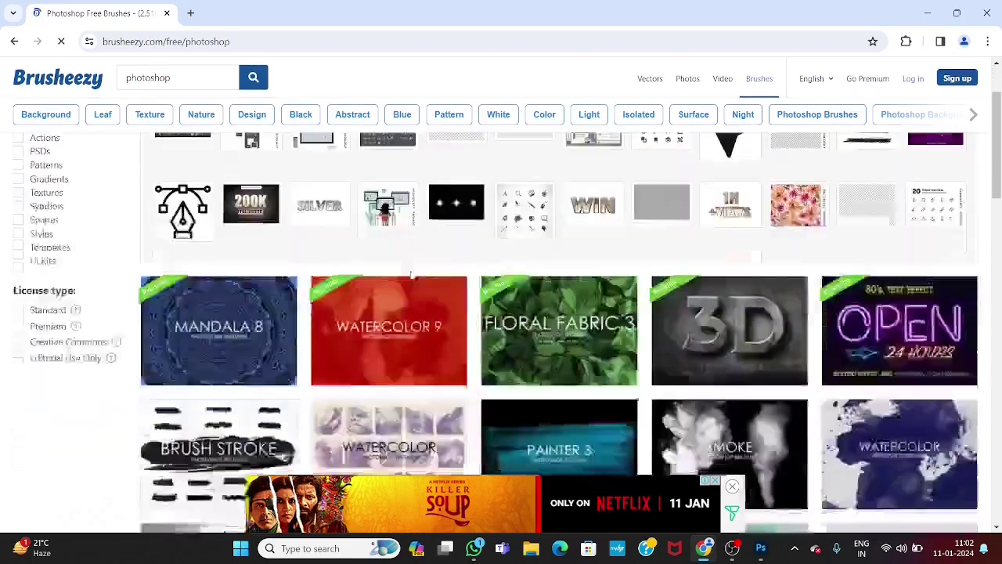
scroll(411, 276, "down", 4)
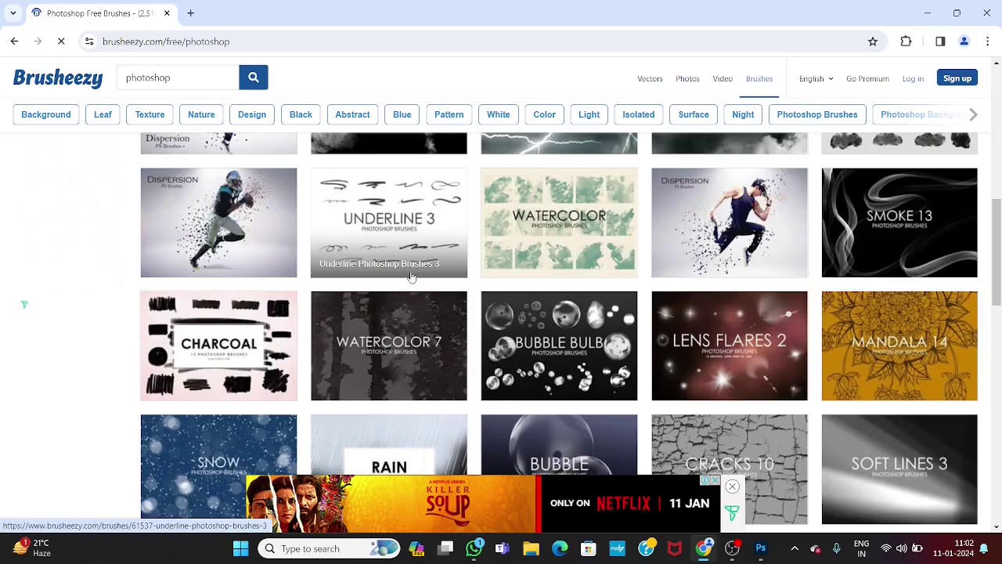
scroll(411, 276, "down", 3)
scroll(411, 275, "up", 3)
scroll(411, 276, "up", 4)
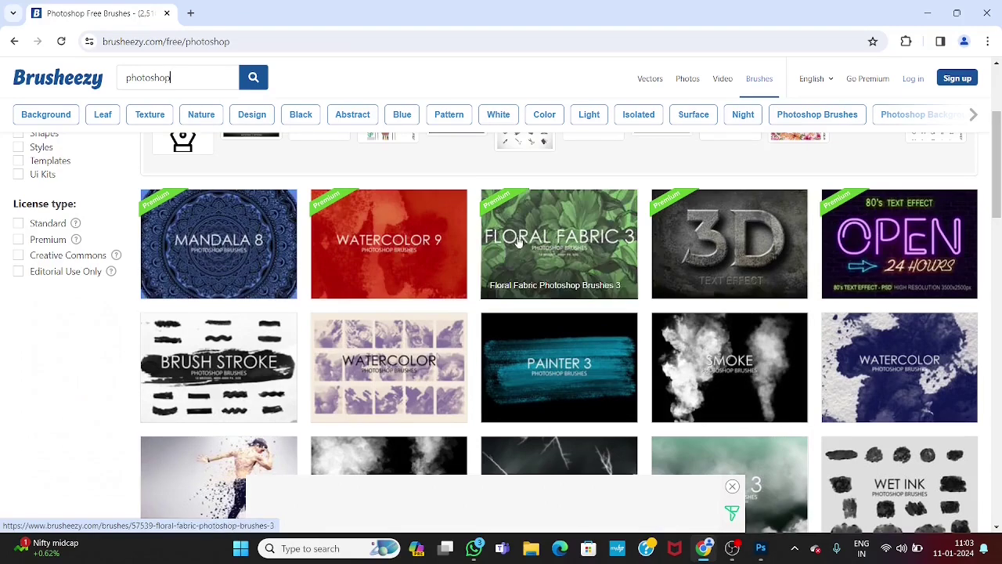
scroll(420, 360, "down", 3)
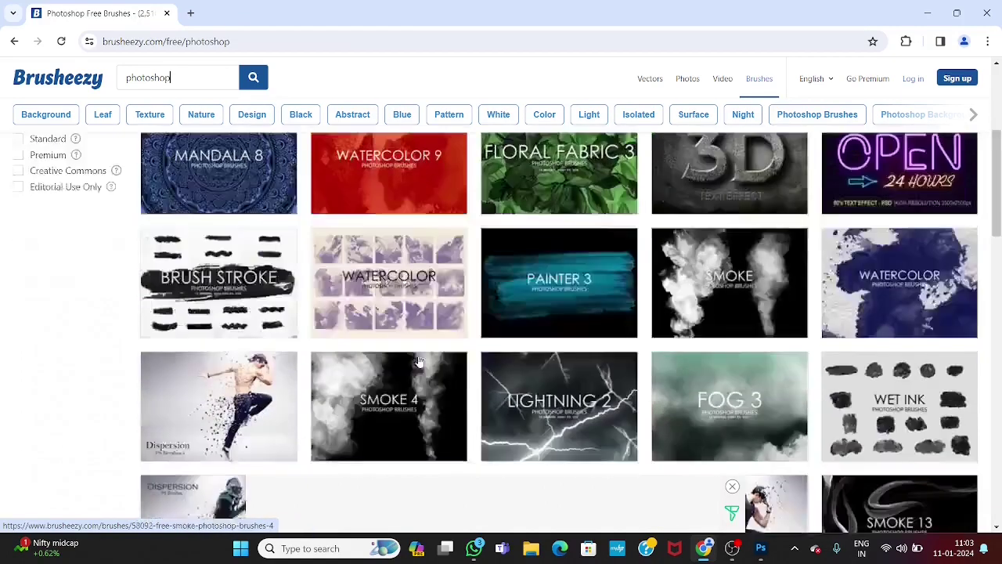
scroll(376, 301, "down", 5)
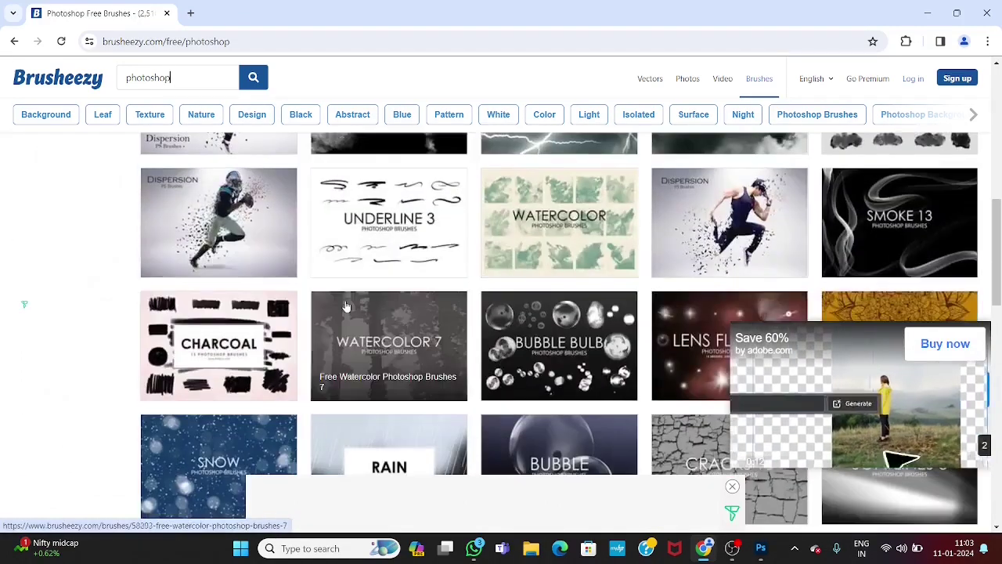
scroll(347, 305, "up", 3)
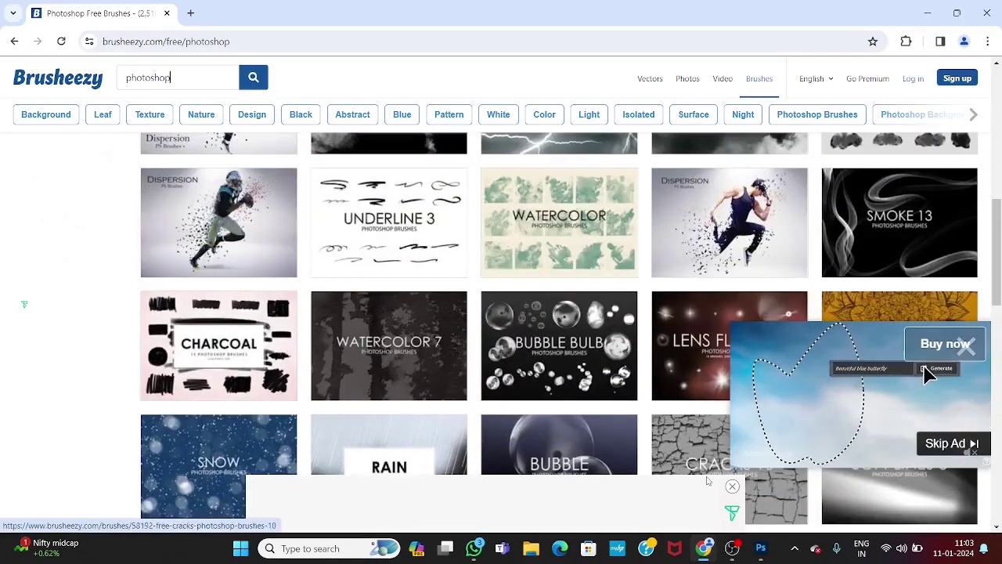
left_click(758, 550)
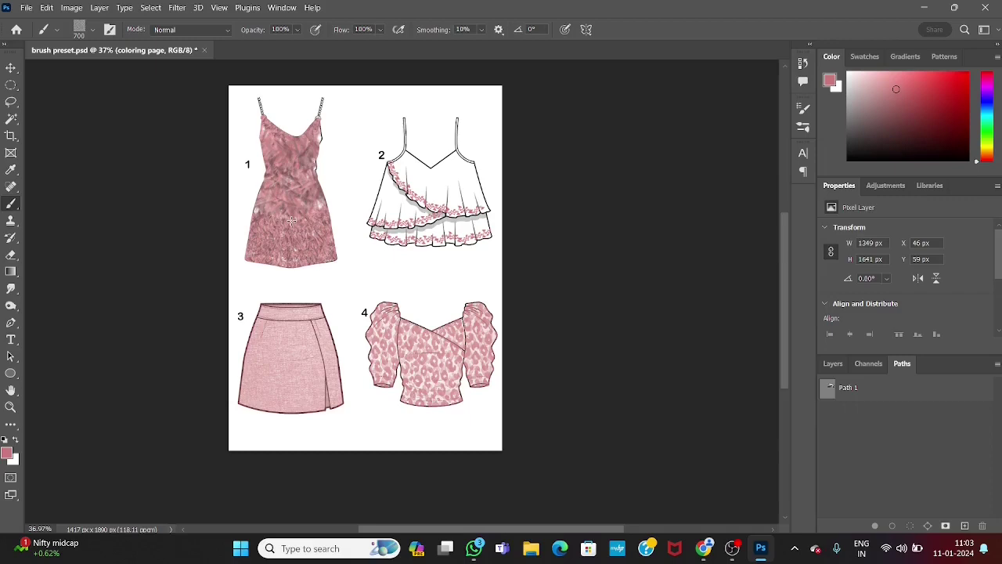
left_click(703, 551)
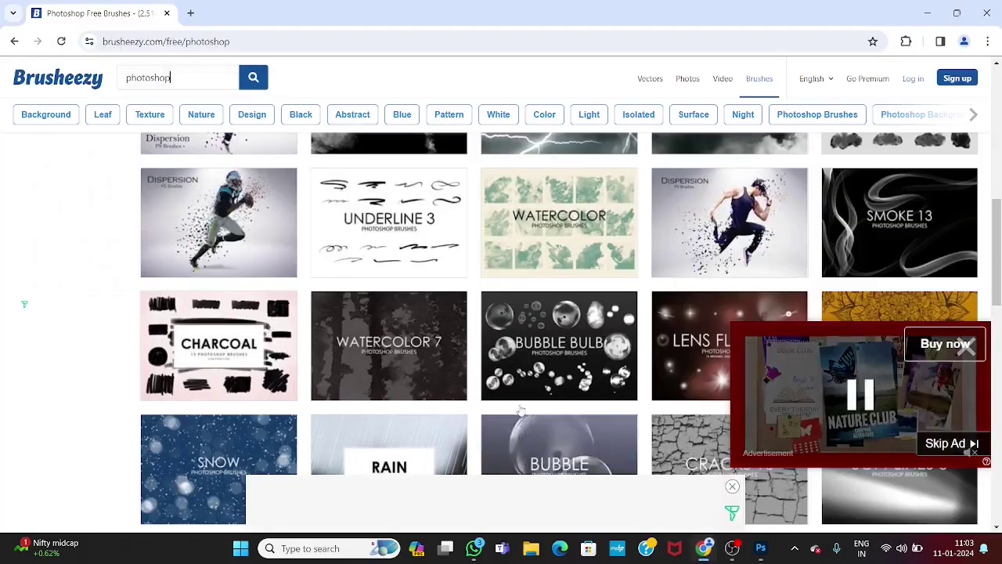
Replace the Brusheezy search term with 'FUR' and run the search
double_click(173, 77)
key("BackSpace")
type("FUR BRUSH")
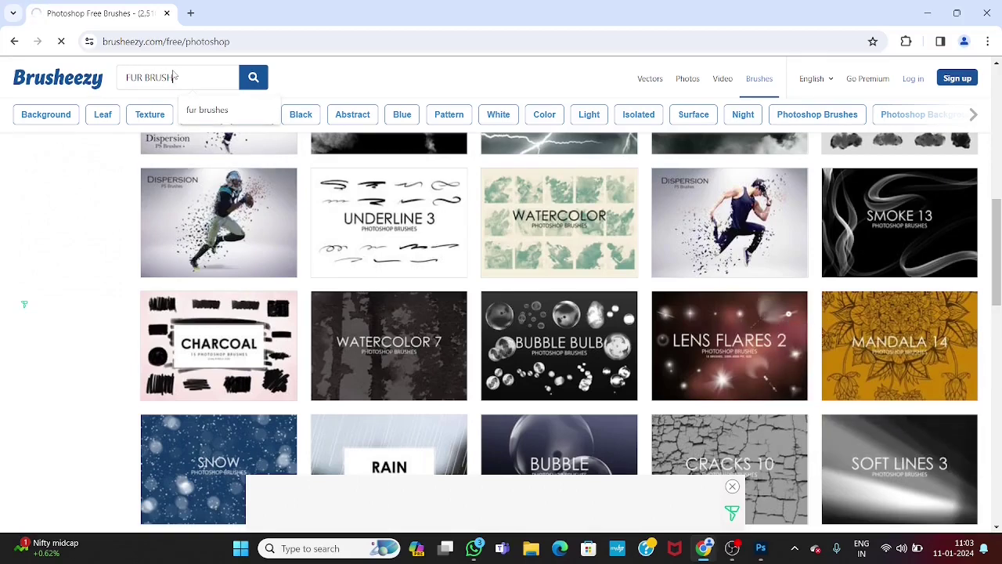
left_click(249, 78)
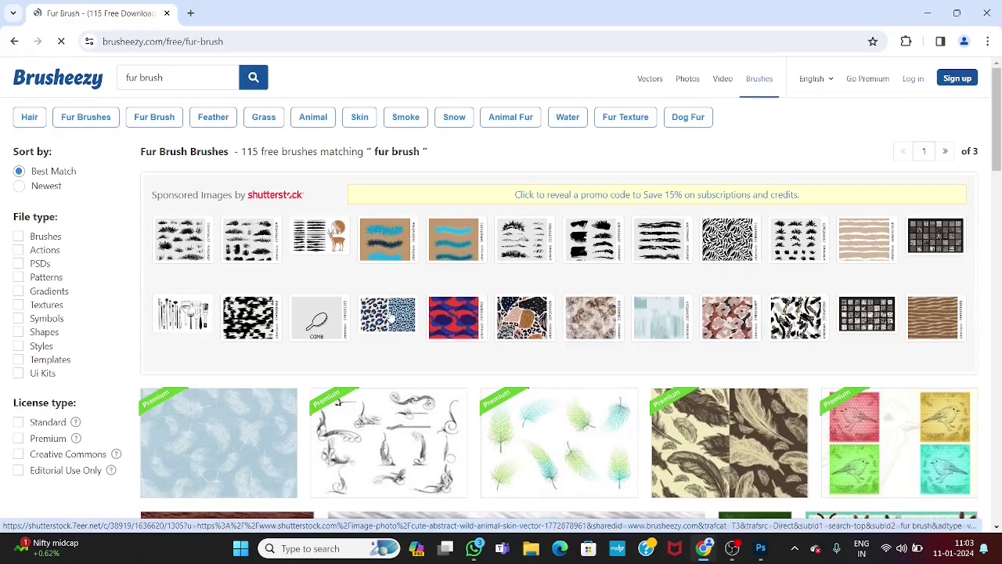
Download the Fur Brushes - Samples pack and check Chrome's recent downloads
scroll(395, 368, "down", 5)
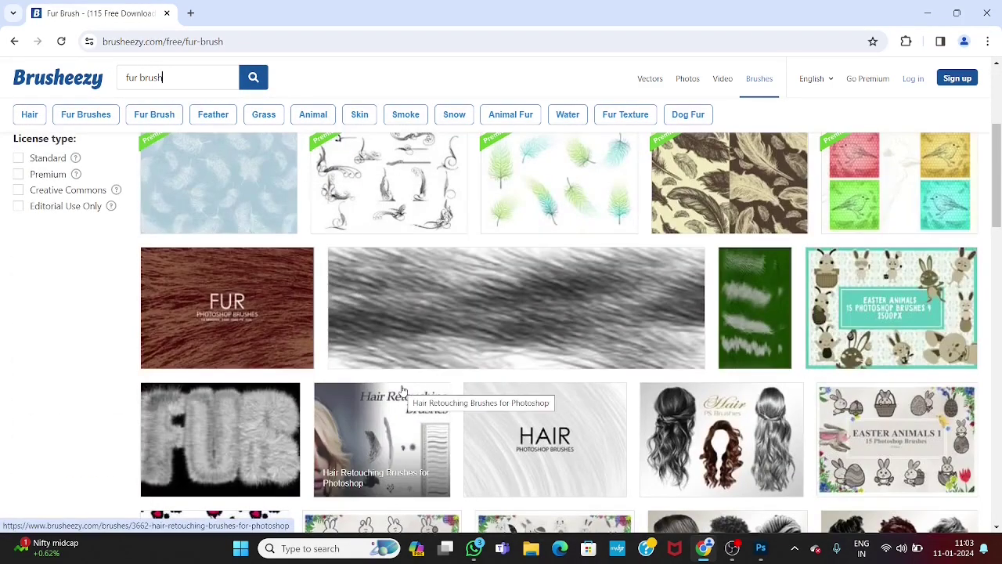
scroll(401, 389, "down", 3)
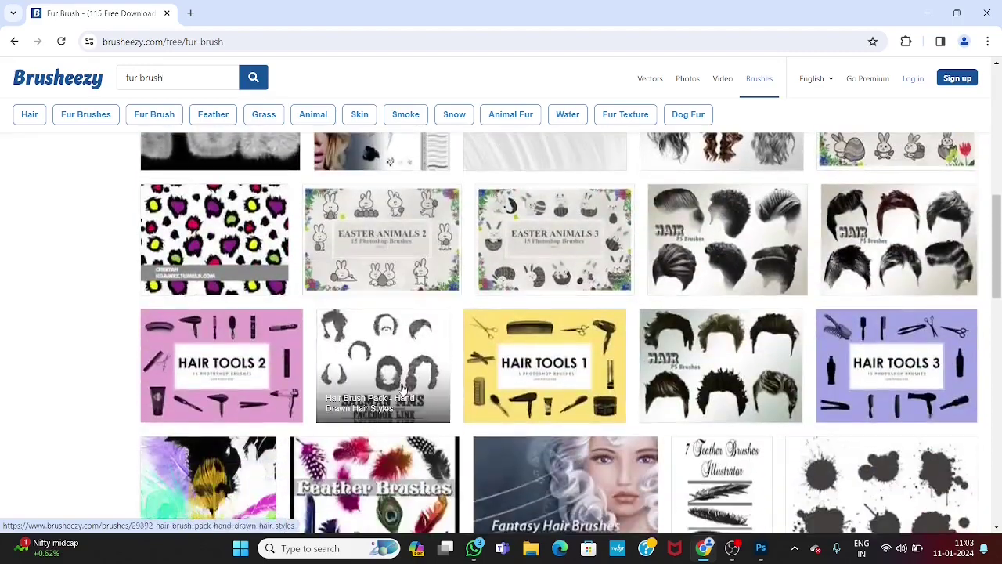
scroll(402, 389, "down", 3)
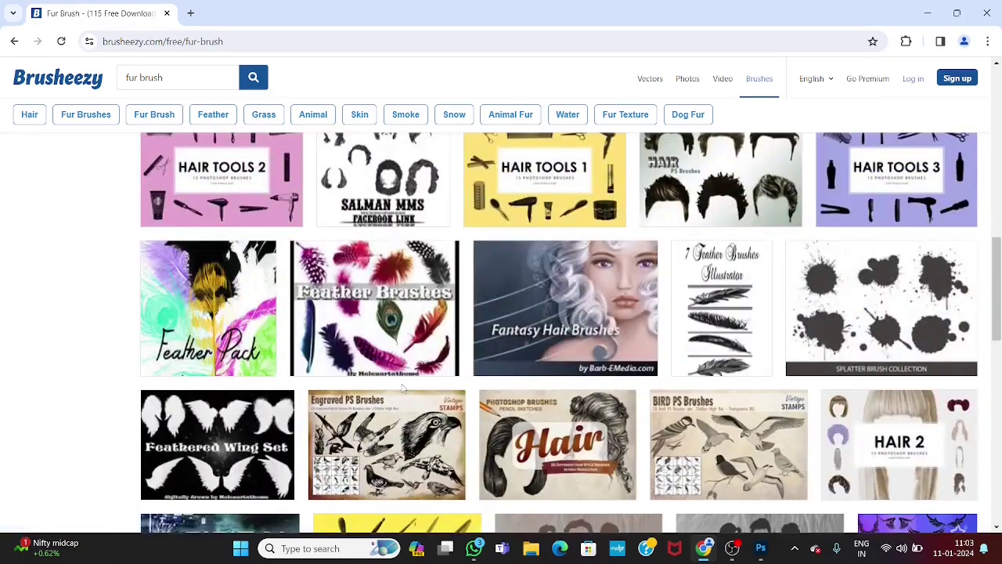
scroll(402, 389, "up", 4)
scroll(401, 389, "up", 4)
scroll(401, 389, "down", 2)
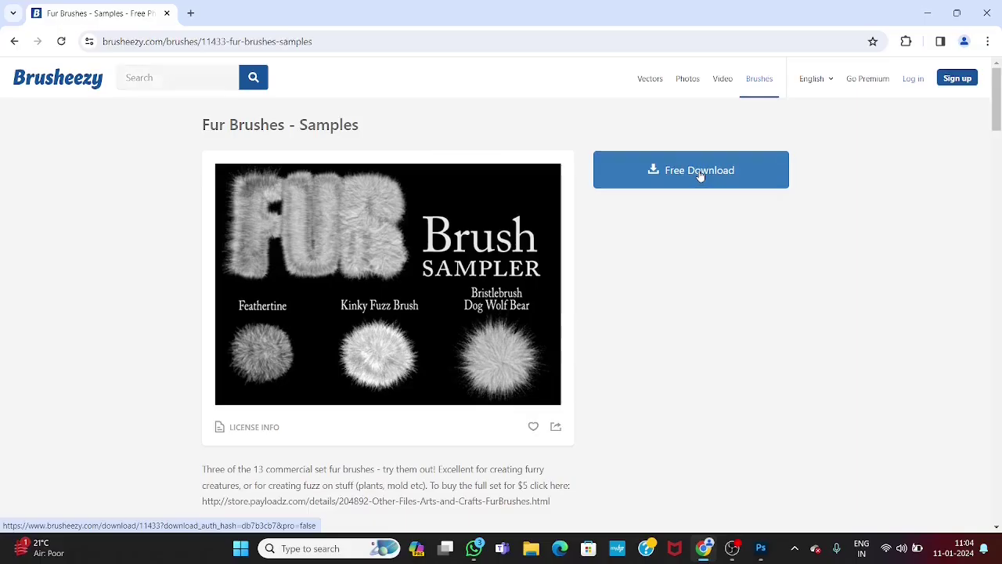
left_click(406, 333)
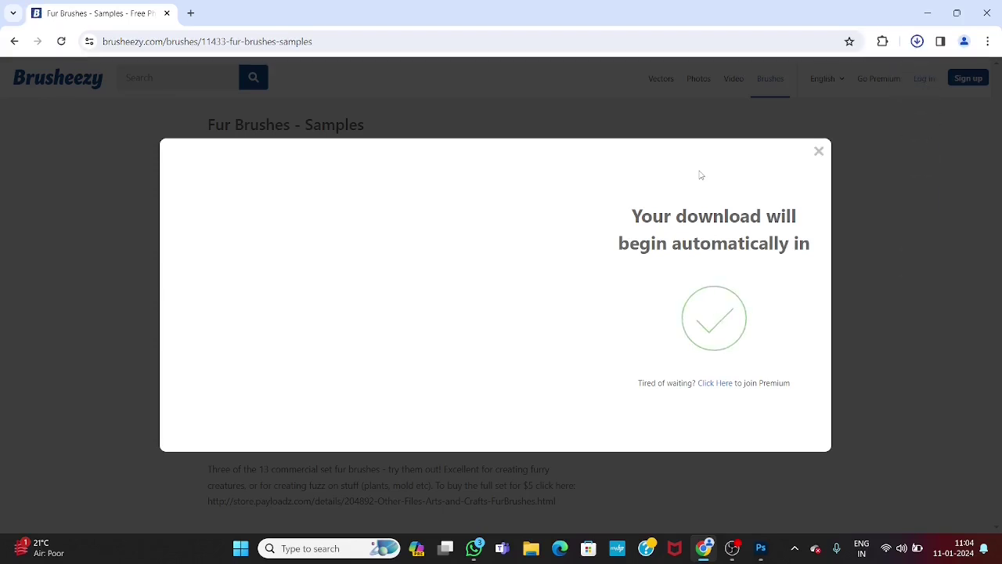
left_click(918, 41)
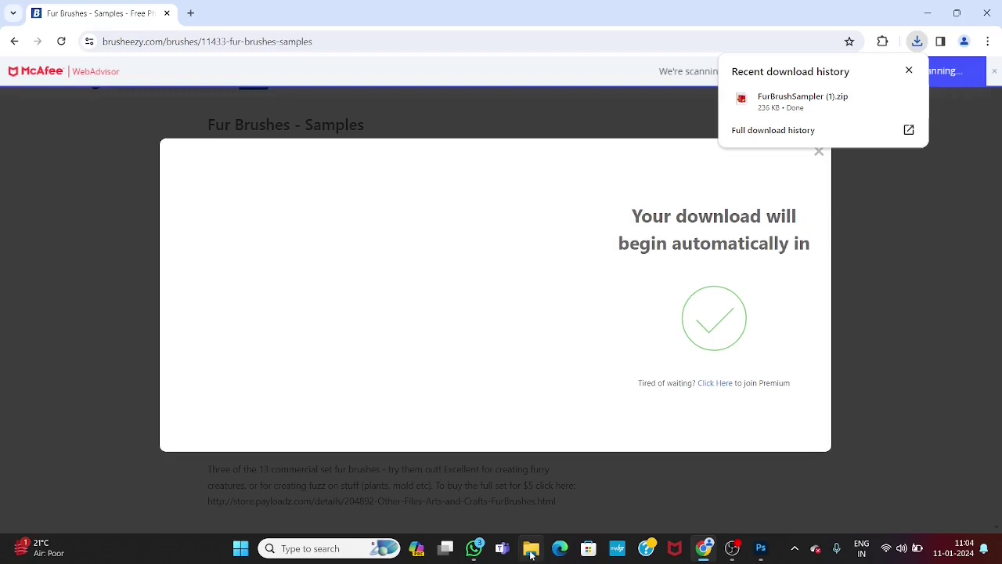
Open FurBrushSampler (1).zip from the Downloads folder in File Explorer
left_click(530, 553)
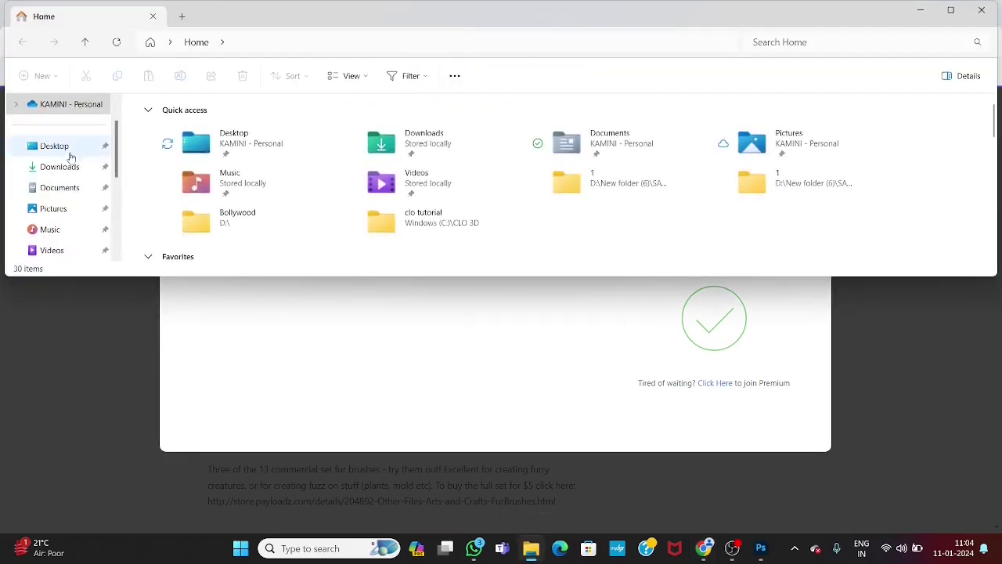
left_click(67, 166)
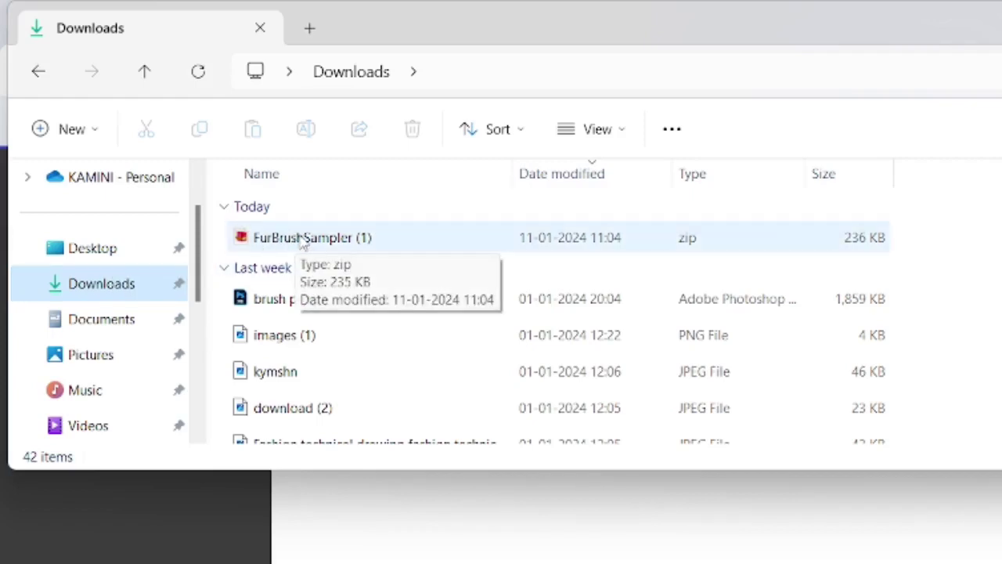
double_click(303, 239)
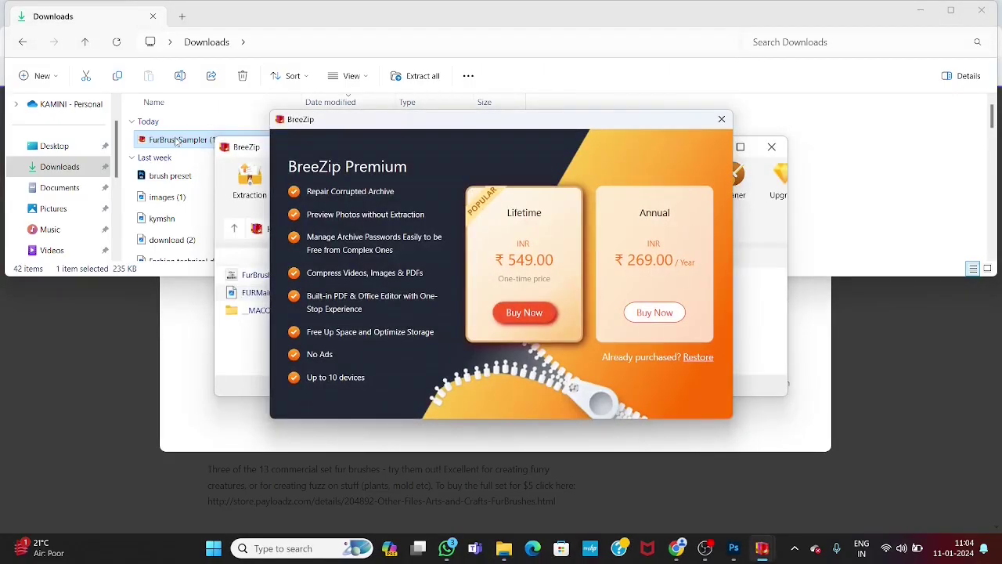
Dismiss the BreeZip Premium offer and open FurBrushSampler.abr in Photoshop
left_click(721, 119)
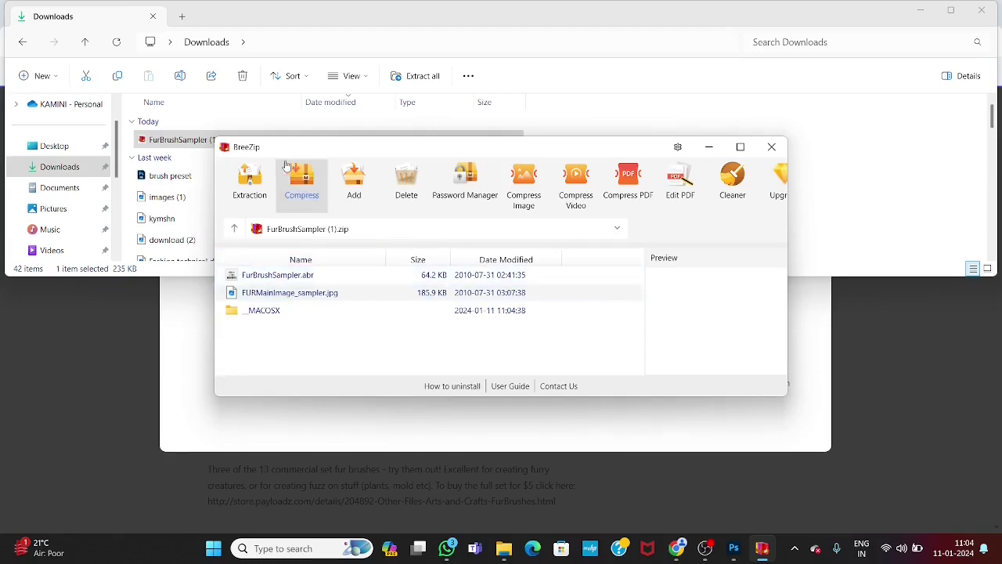
left_click(263, 278)
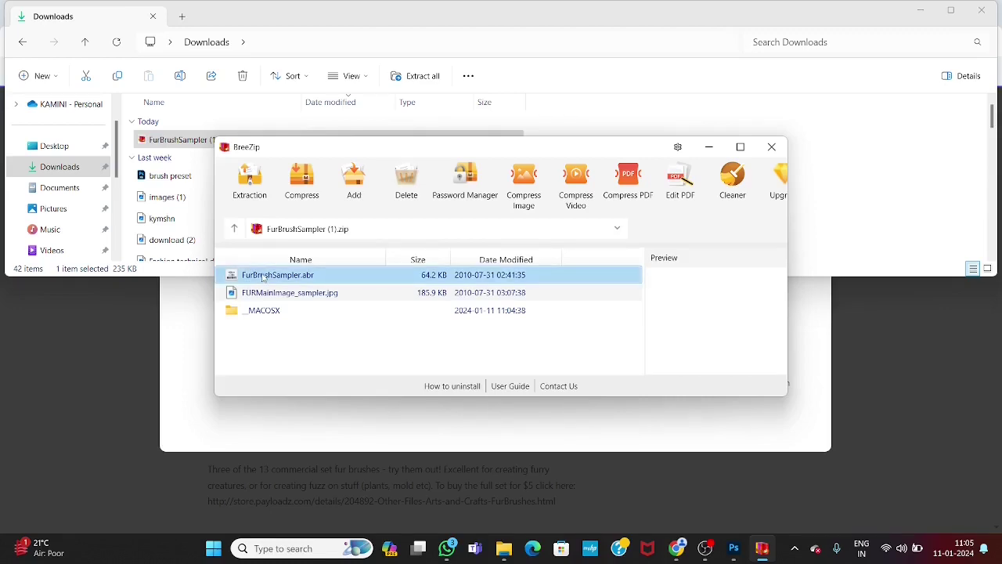
double_click(266, 274)
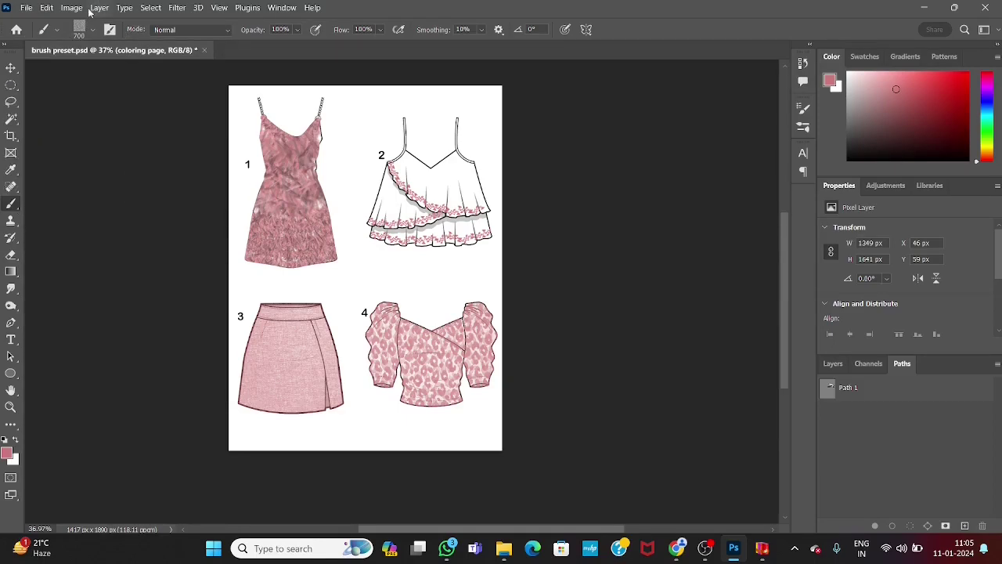
Choose the Feathertine2 brush from the FurBrushSampler 2 preset folder
left_click(92, 31)
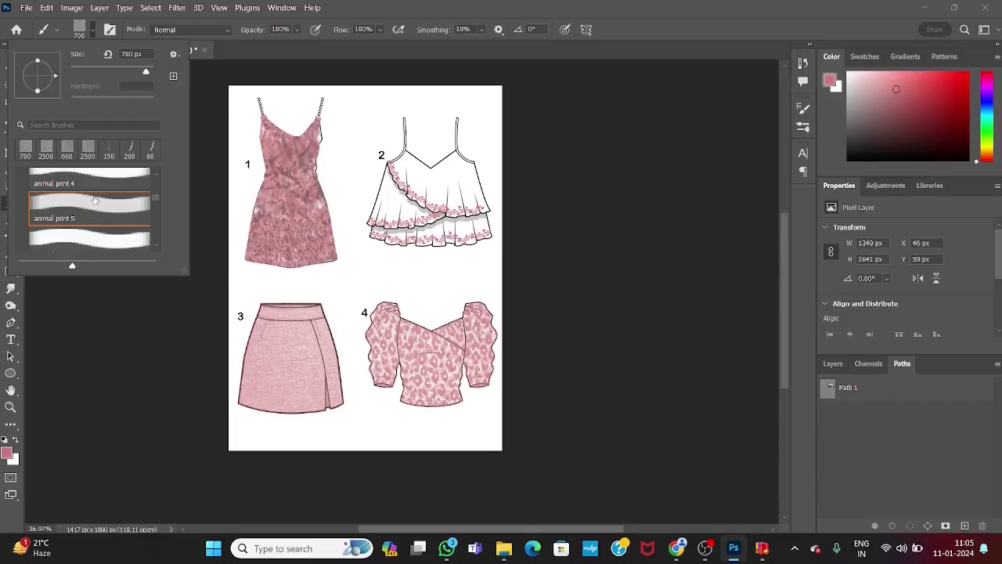
scroll(233, 496, "down", 6)
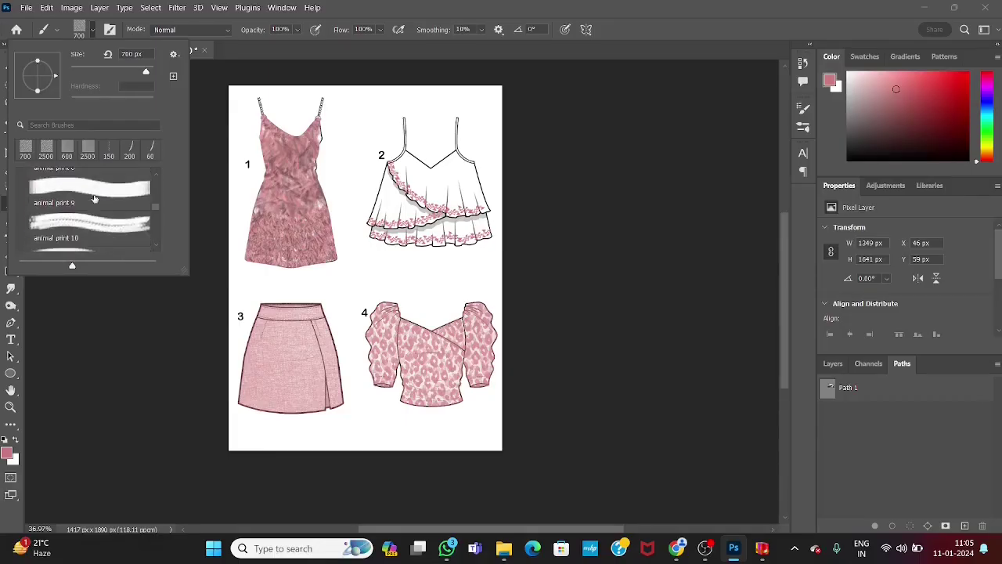
scroll(94, 198, "down", 10)
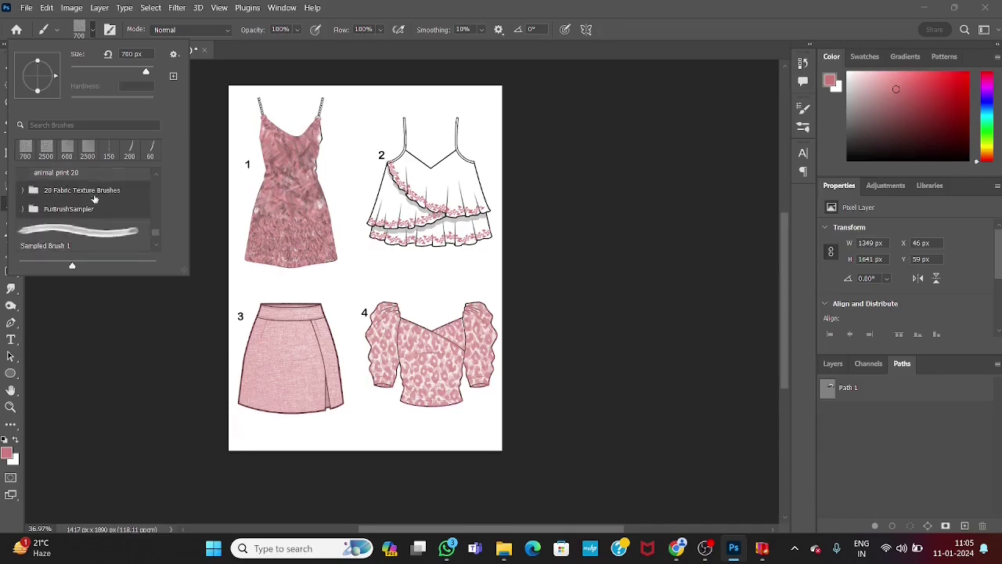
scroll(94, 198, "down", 1)
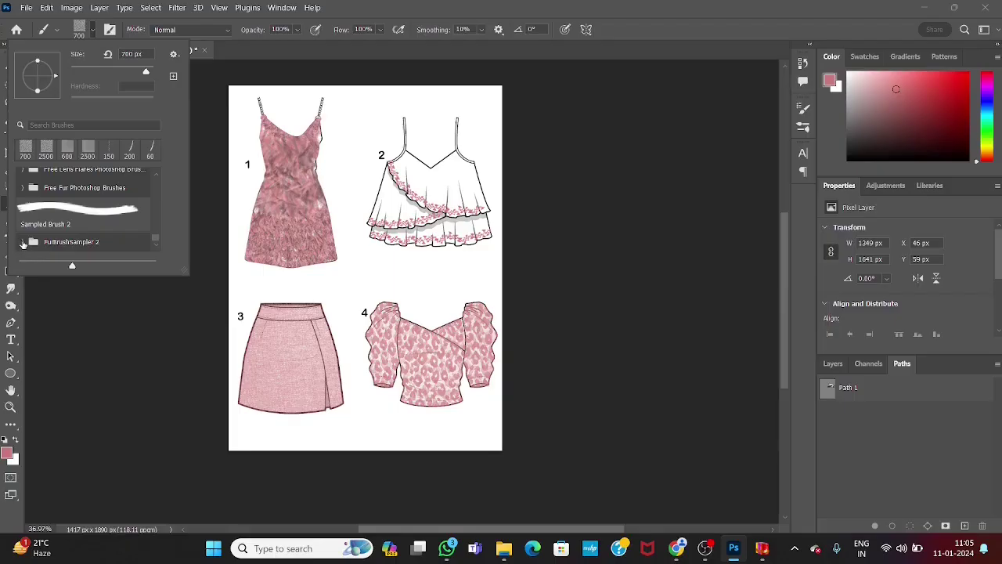
left_click(23, 241)
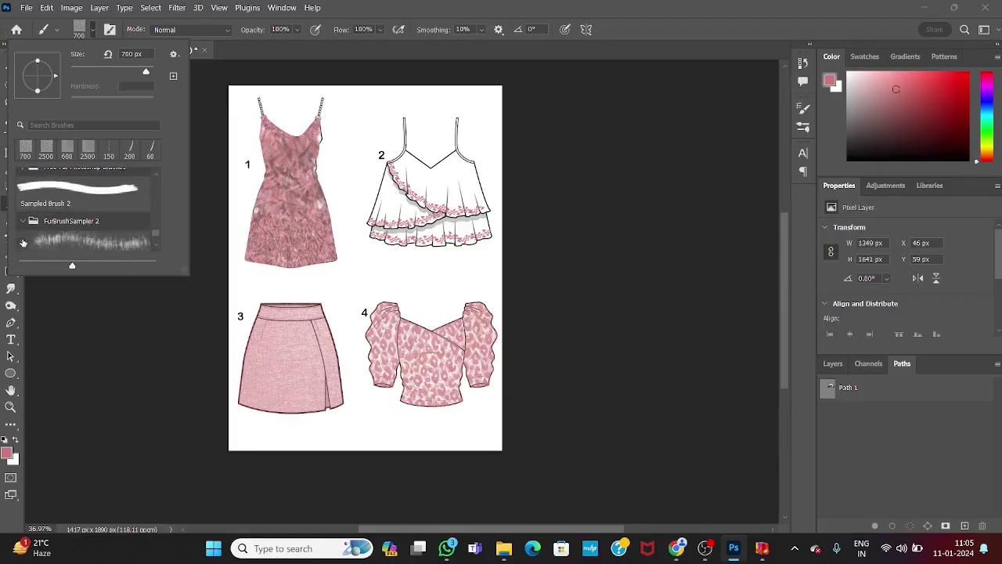
scroll(23, 242, "down", 5)
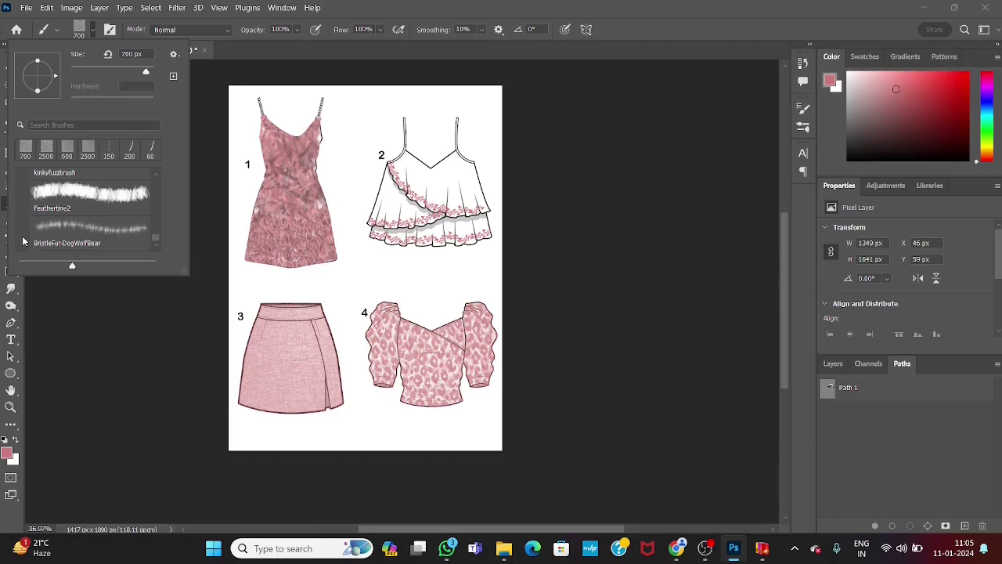
left_click(71, 193)
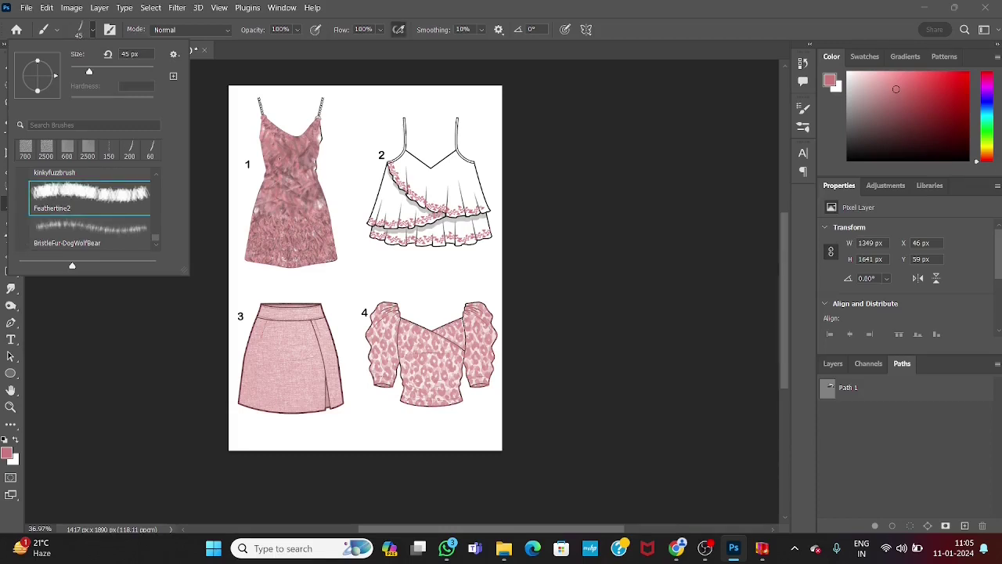
left_click(346, 144)
Paint a test fur stroke beside dress 1, undo it, and minimize Photoshop
left_click_drag(335, 149, 366, 124)
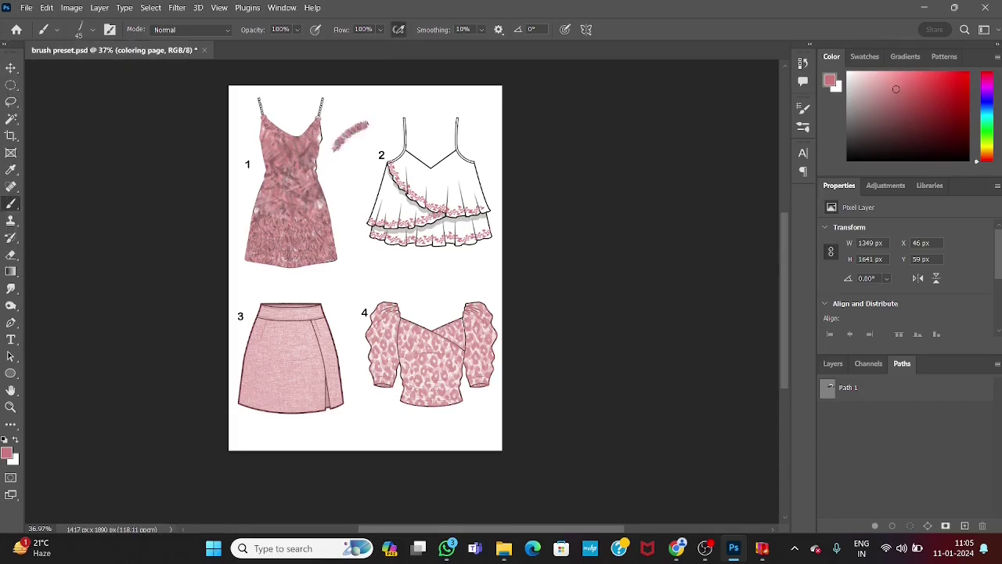
key("ctrl+z")
left_click(924, 9)
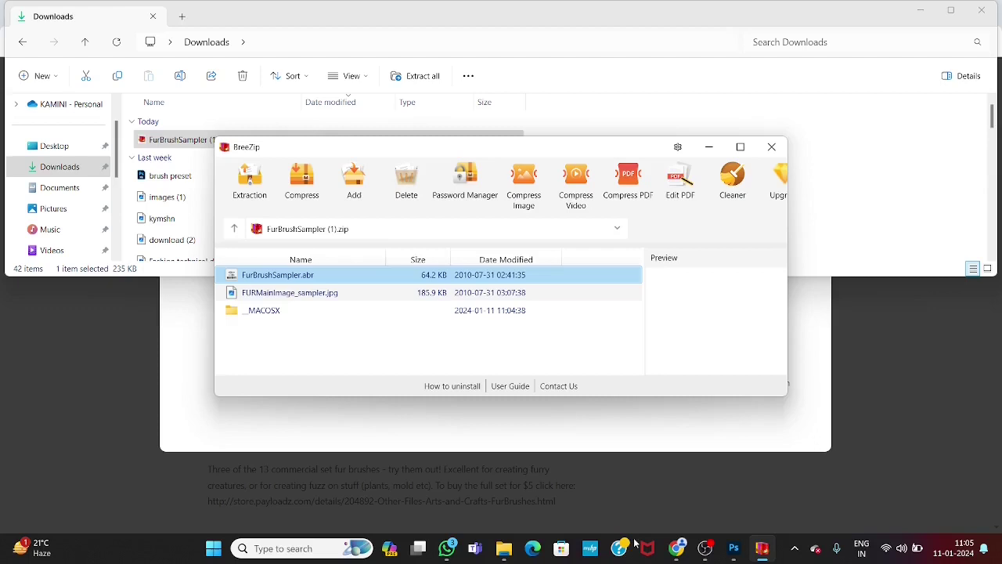
Search Microsoft Store for 'winrar', pick the winrar suggestion, then minimize the Store
left_click(560, 550)
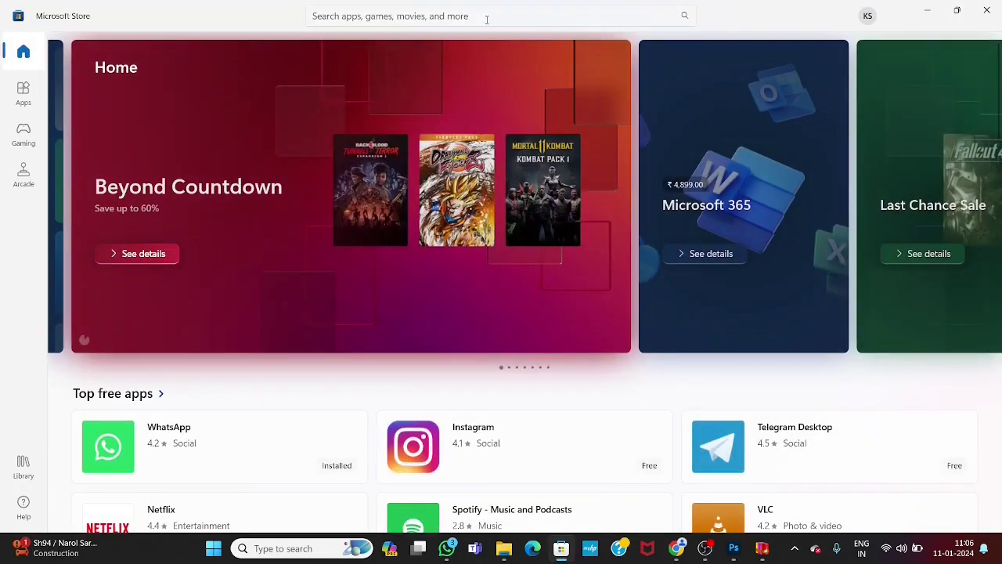
left_click(488, 18)
type("wi")
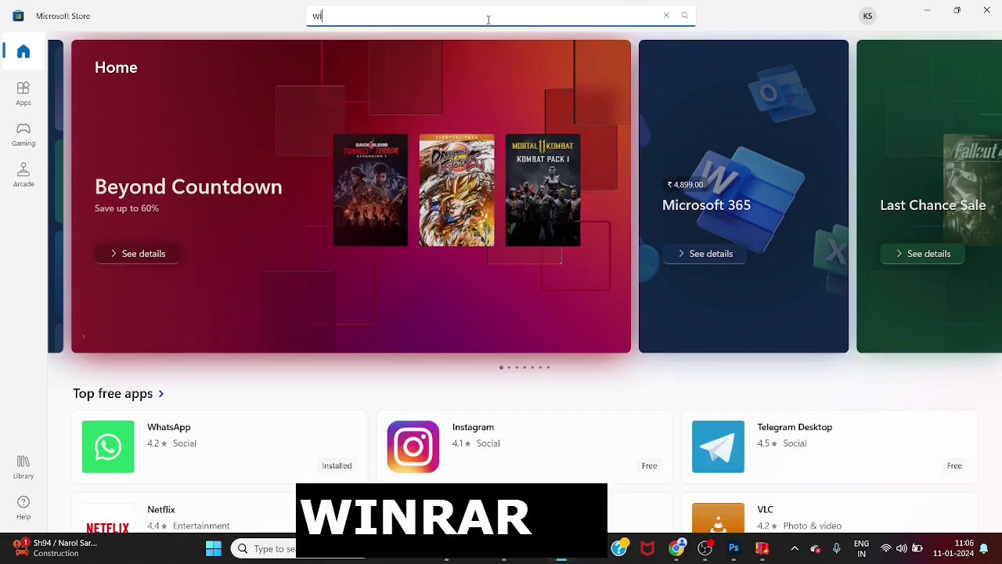
type("wnnrar")
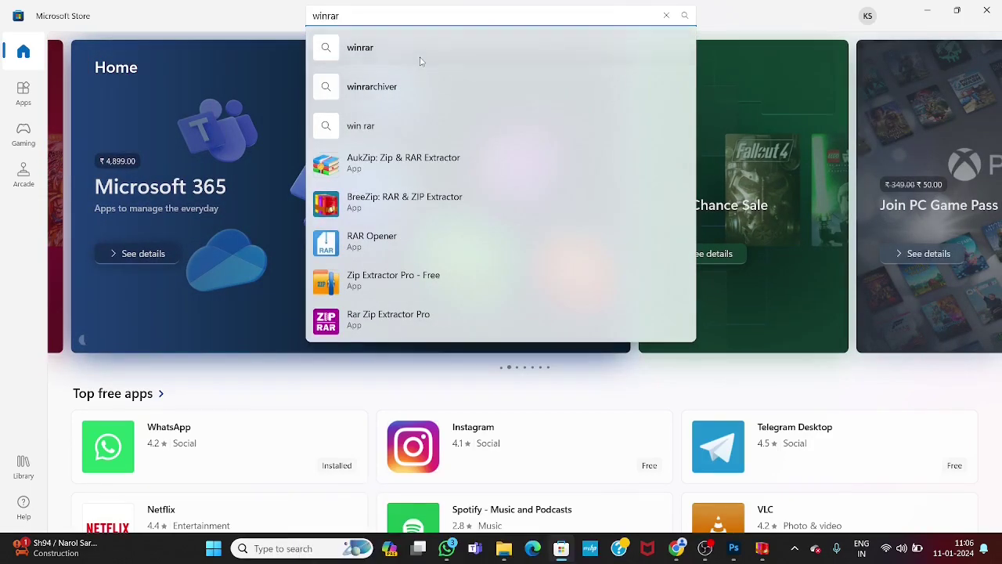
left_click(419, 61)
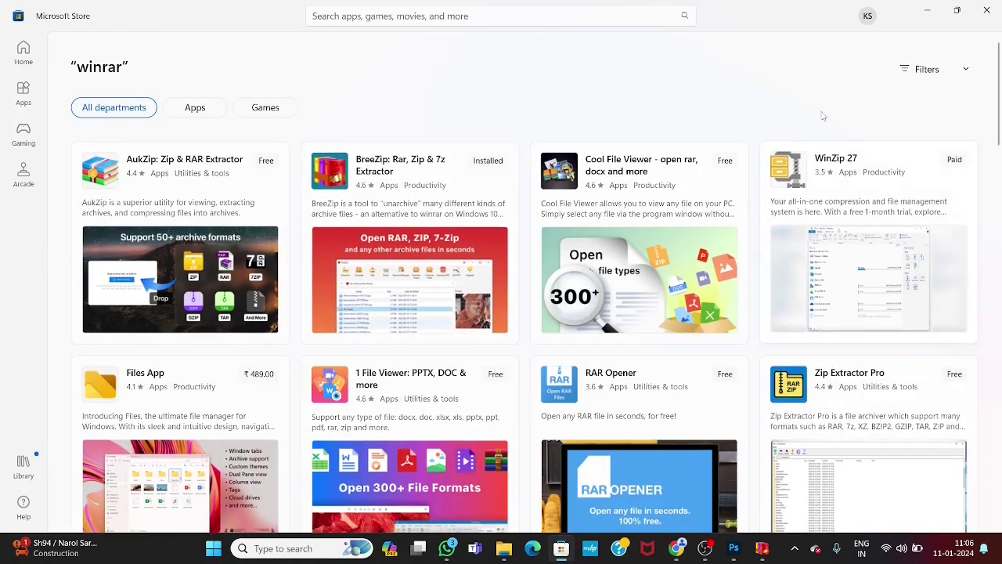
left_click(928, 11)
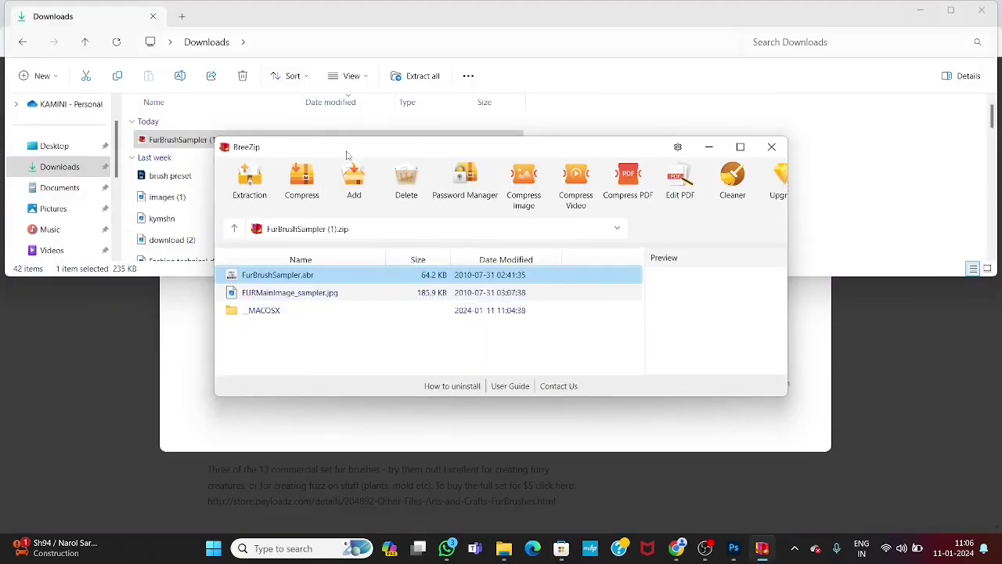
Minimize the BreeZip archive window to get back to the Brusheezy download page
left_click(709, 146)
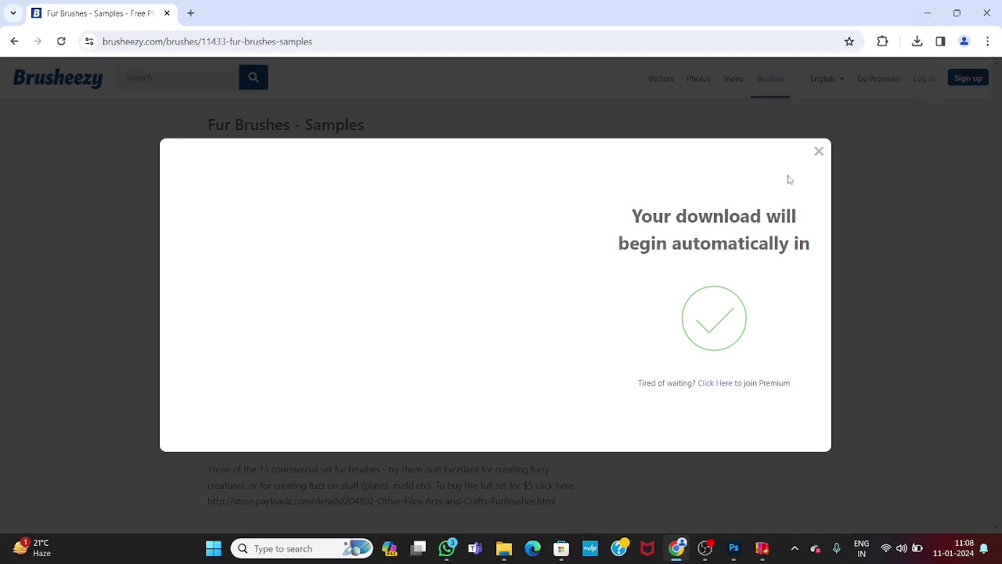
Close the download countdown and search Brusheezy for 'fabric texture' brushes
left_click(819, 151)
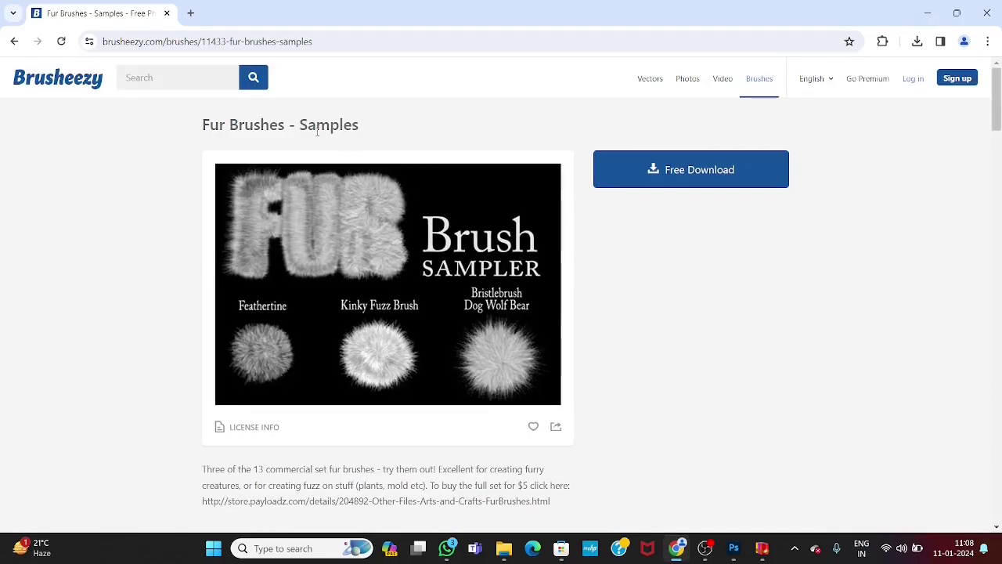
left_click(153, 77)
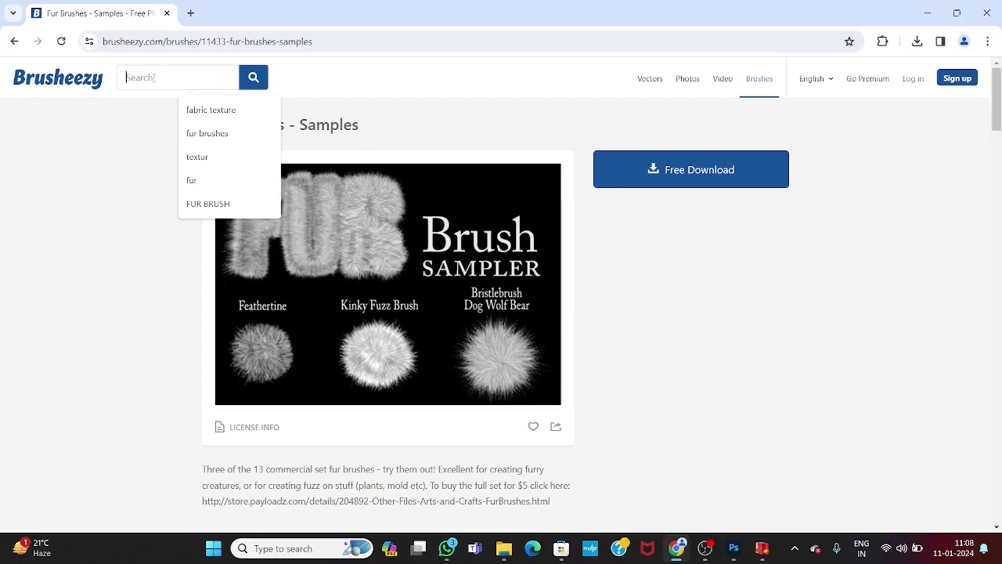
type("fabric")
left_click(213, 112)
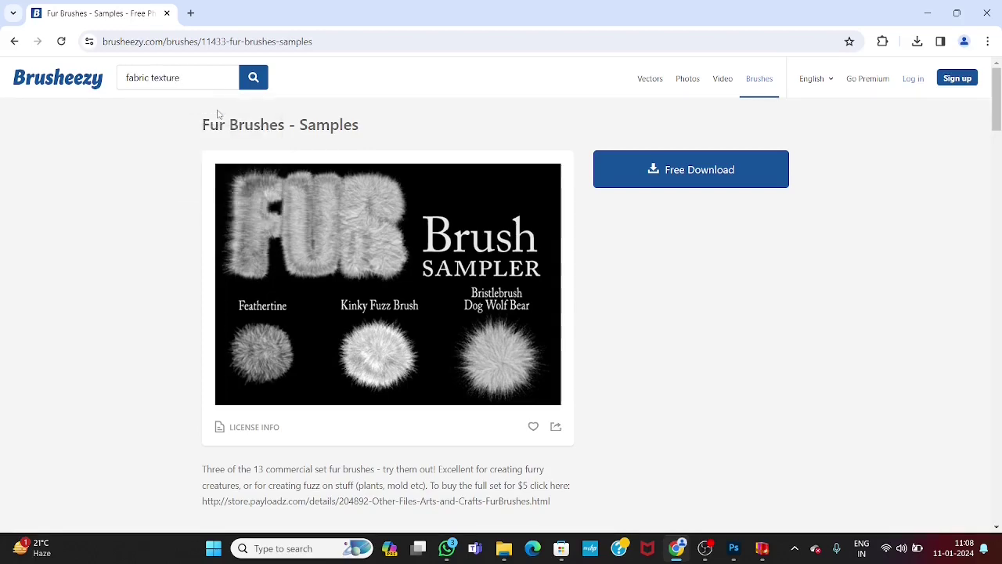
left_click(253, 80)
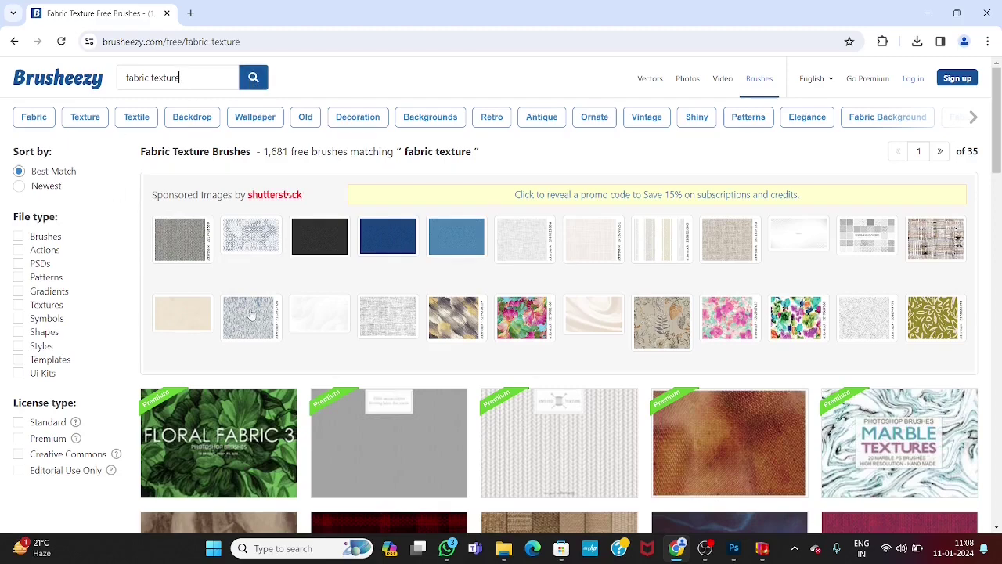
Open the Plaid Fabric brush pack from the results and start its free download
scroll(279, 358, "down", 3)
scroll(278, 356, "down", 2)
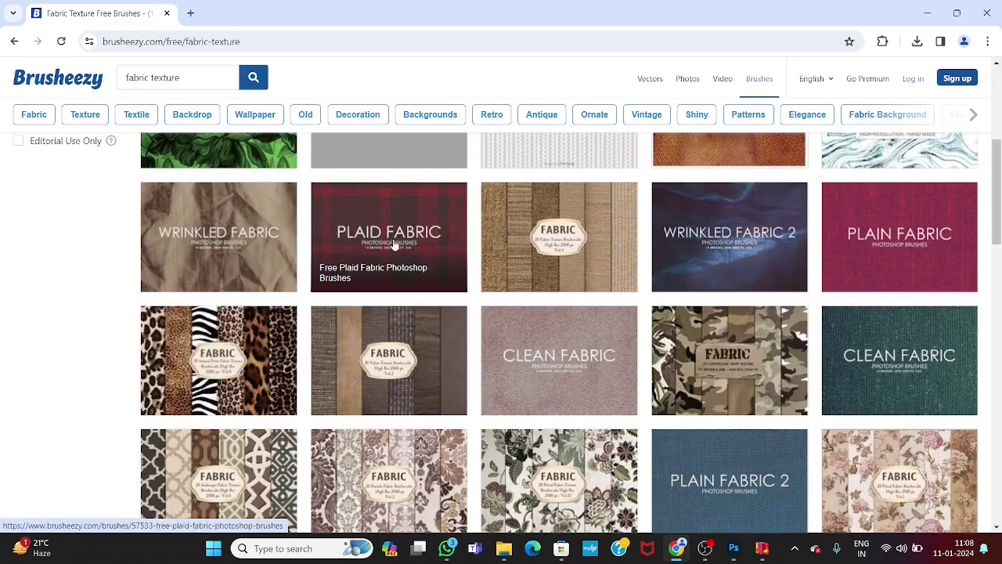
scroll(298, 365, "down", 2)
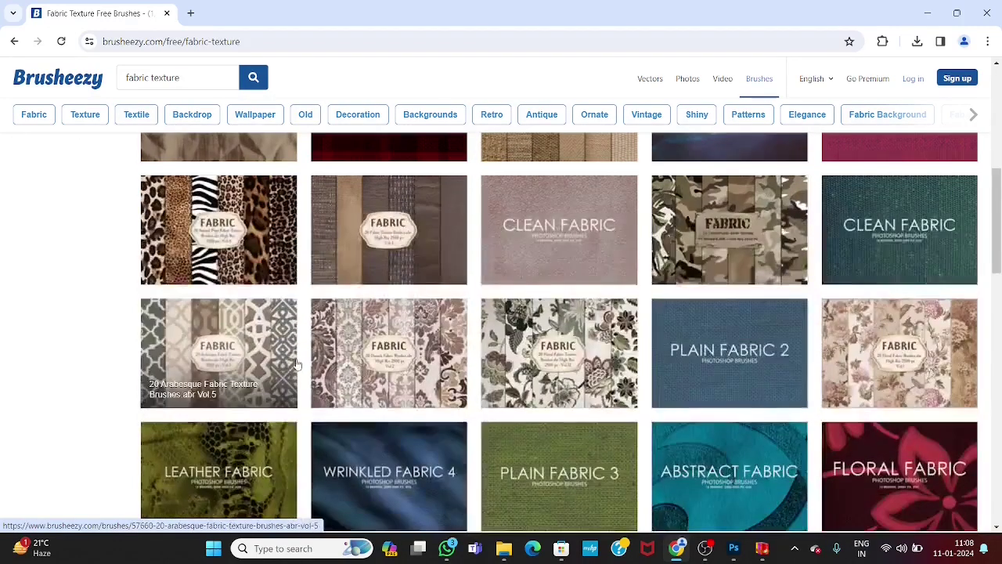
scroll(304, 352, "up", 4)
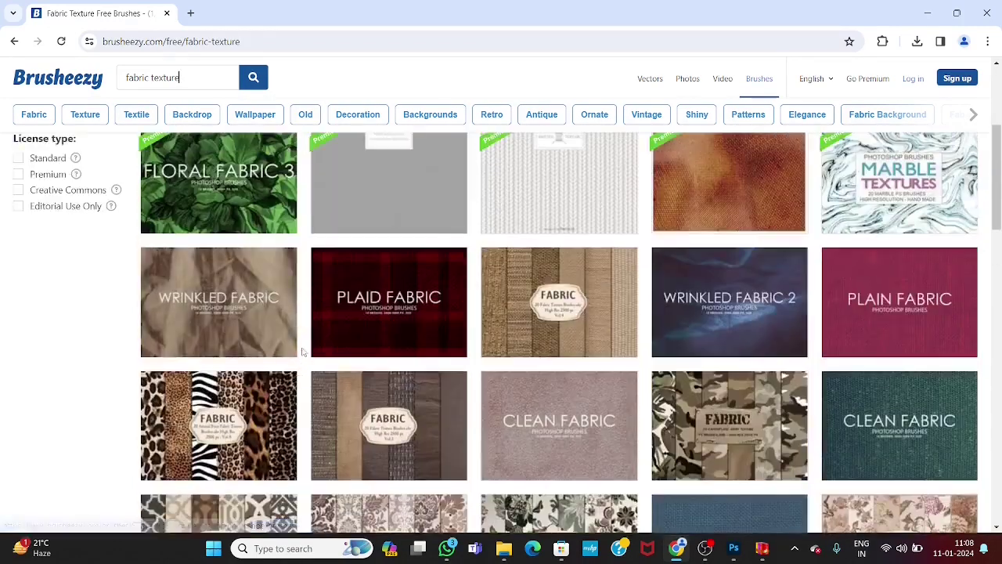
left_click(420, 290)
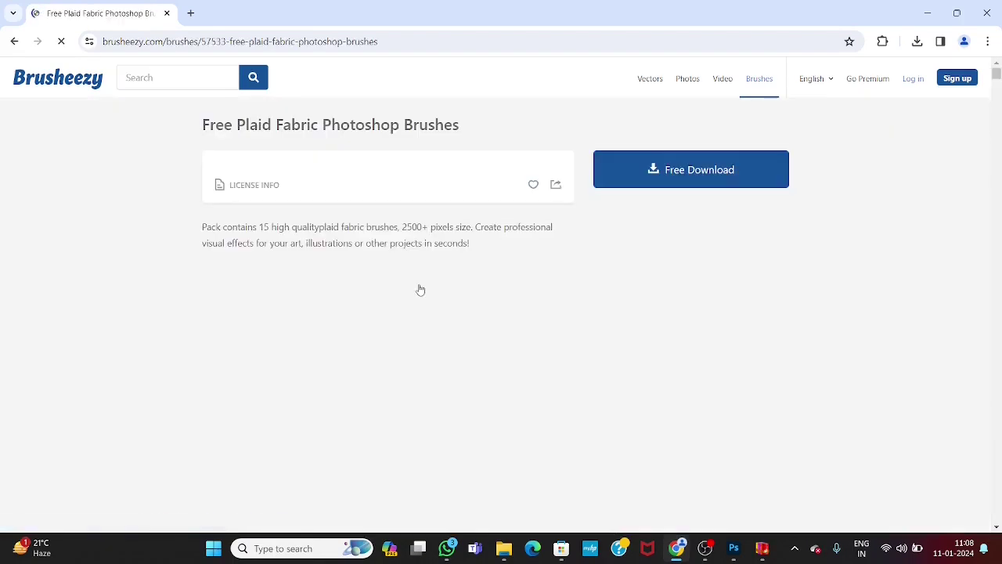
left_click(706, 174)
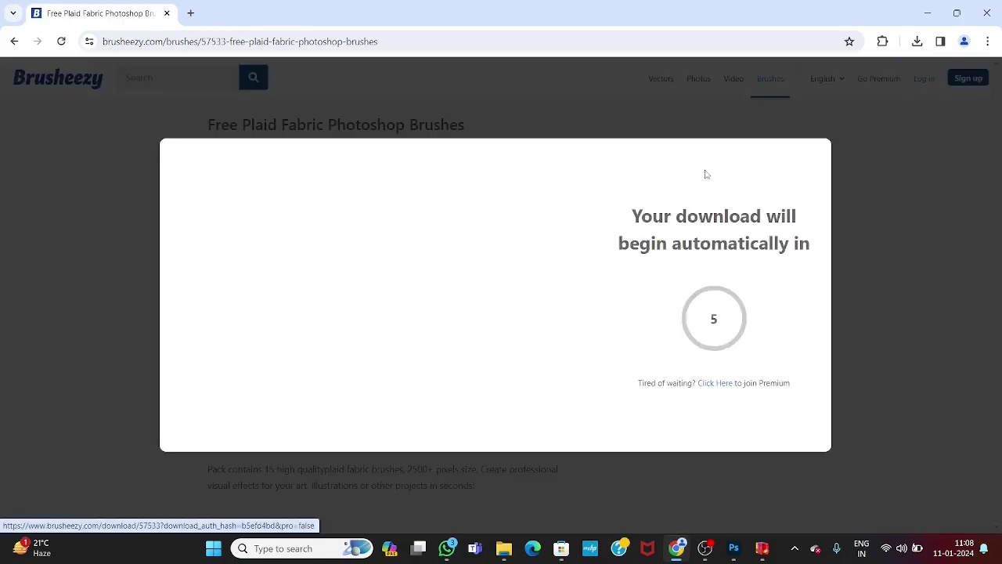
Go back and start the free download of 20 Animal Print Fabric Brushes
left_click(12, 44)
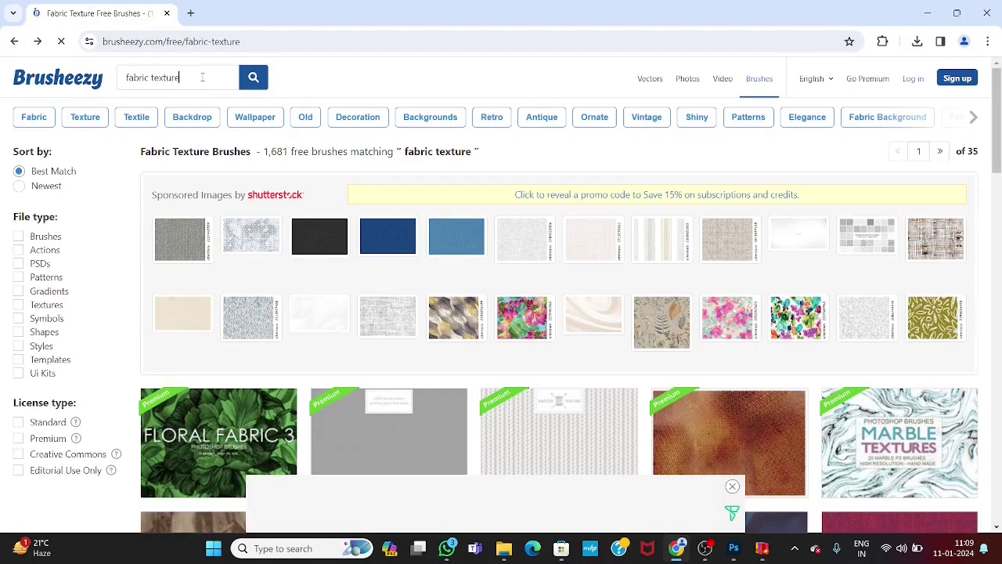
key("ctrl+BackSpace")
key("ctrl+BackSpace")
scroll(339, 403, "down", 4)
left_click(164, 360)
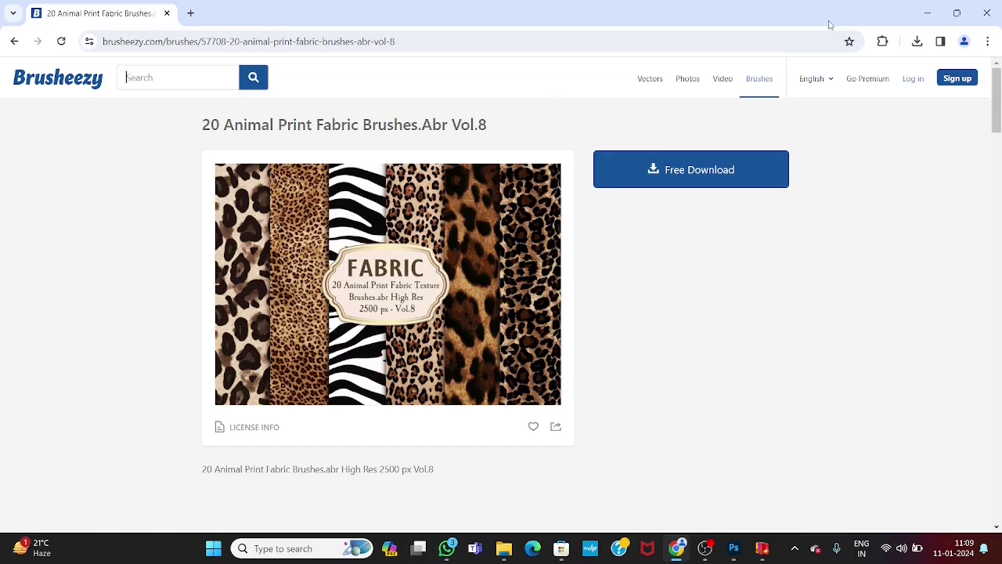
left_click(917, 41)
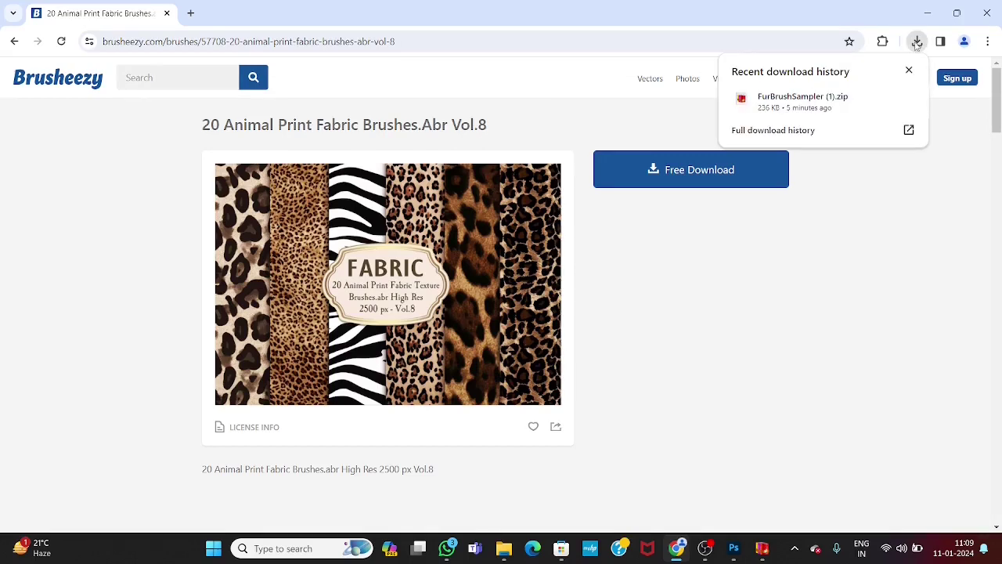
left_click(707, 175)
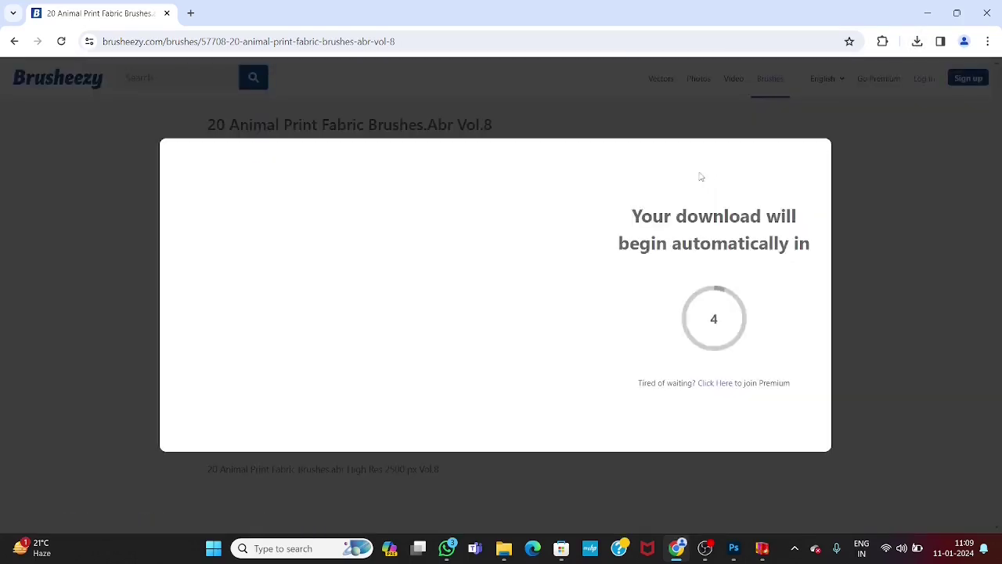
Close the leftover BreeZip archive window from its taskbar preview
left_click(14, 40)
left_click(733, 550)
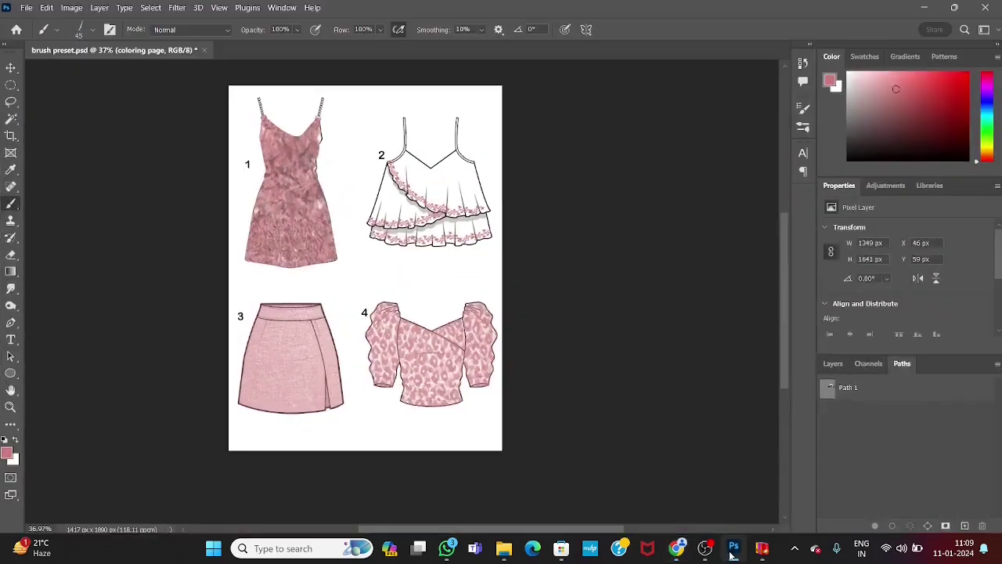
mouse_move(761, 548)
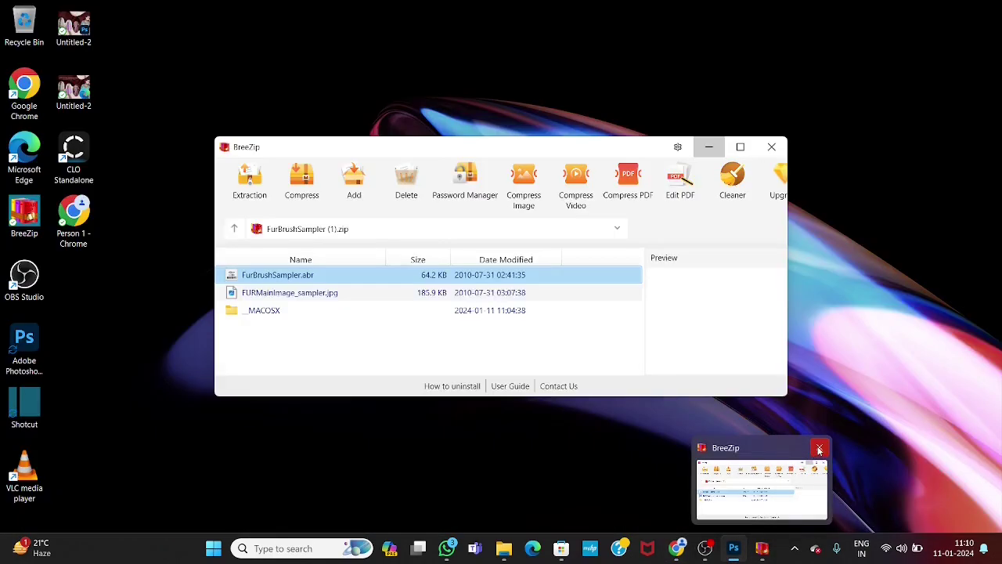
left_click(818, 450)
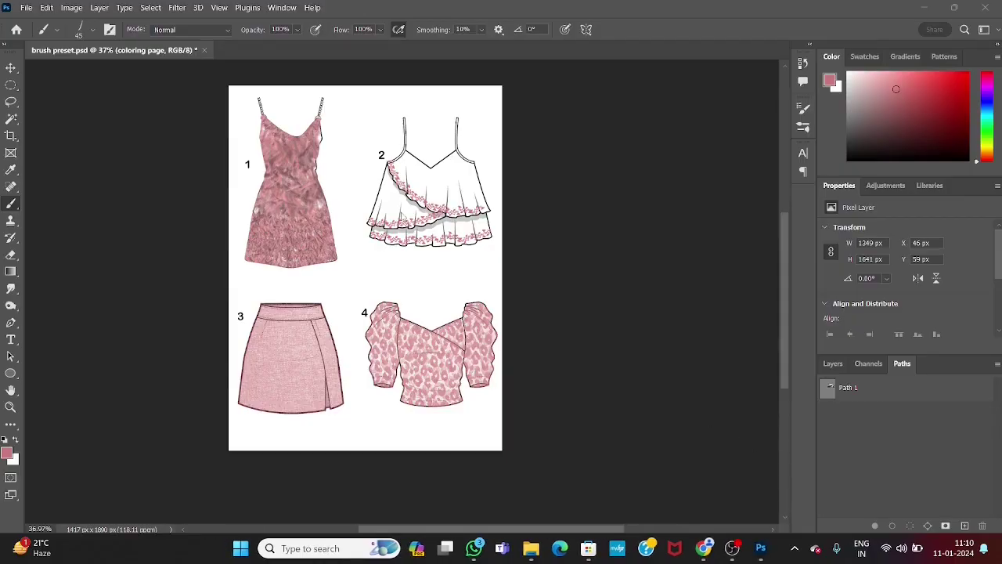
Zoom in on top 2's pink floral lace ruffles in Photoshop
scroll(404, 213, "up", 4)
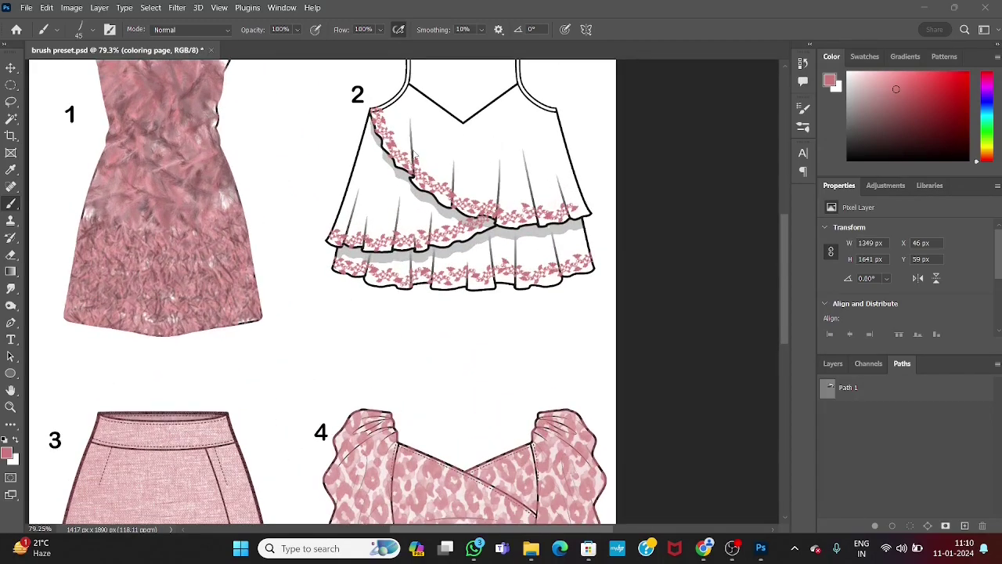
scroll(494, 233, "up", 4)
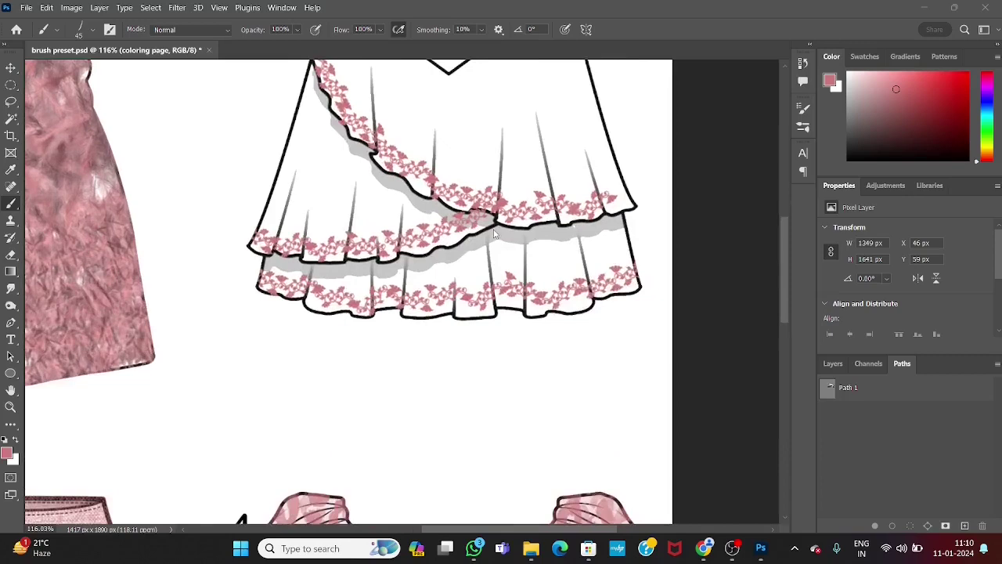
scroll(462, 281, "down", 4)
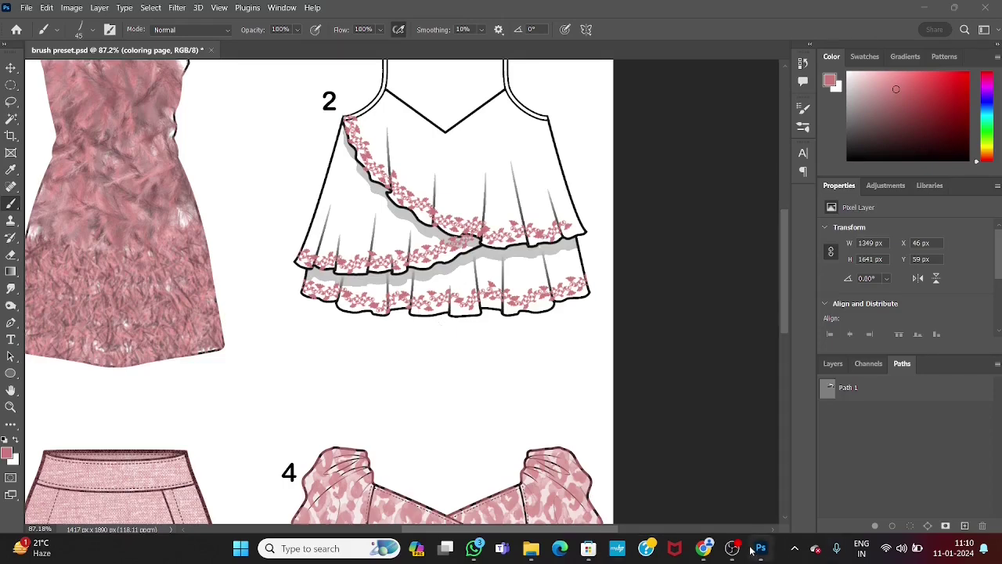
Search Google for 'flower motif' in a new tab and show the image results
left_click(704, 549)
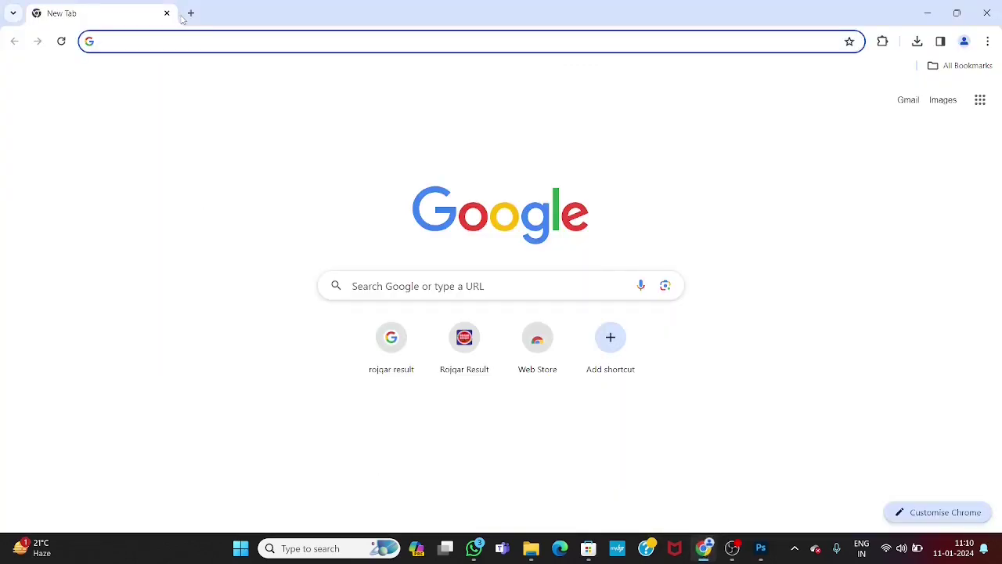
left_click(521, 286)
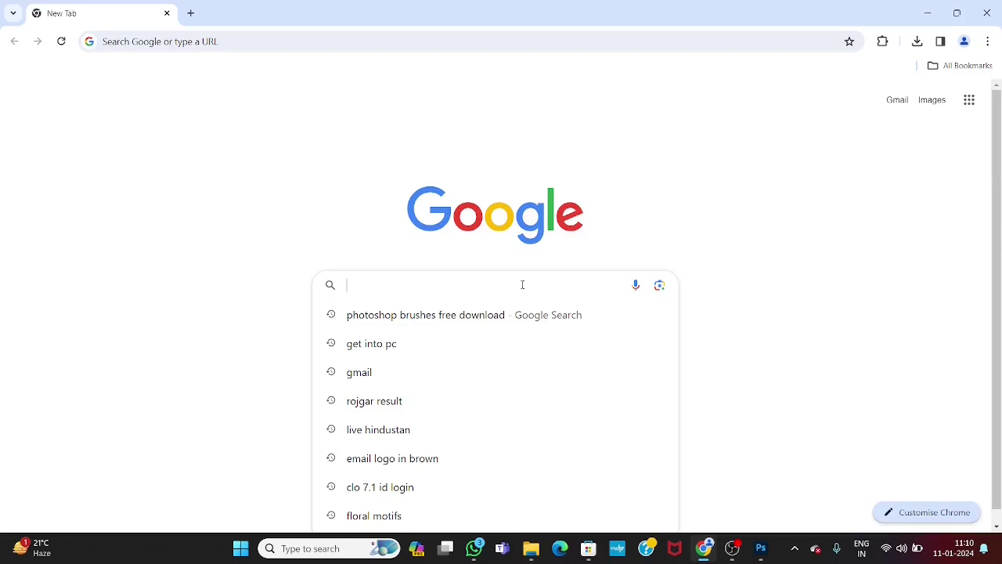
type("flower m")
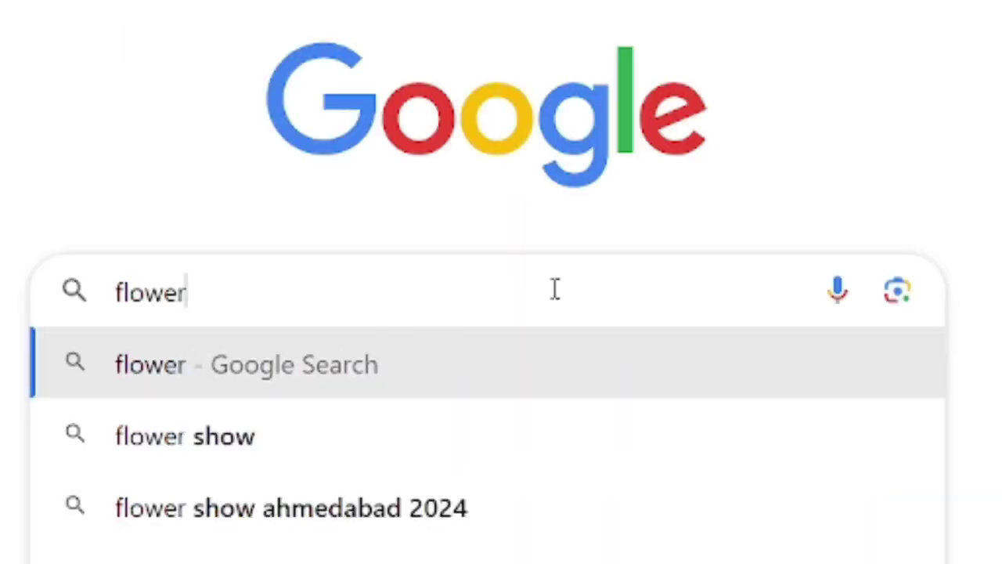
type("otif")
key("Return")
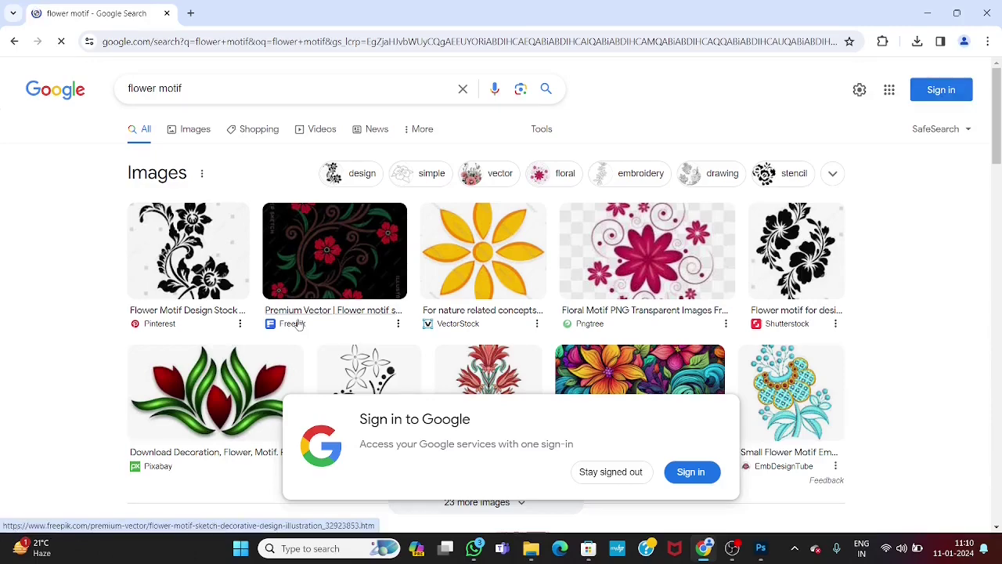
scroll(298, 324, "down", 3)
scroll(300, 324, "up", 3)
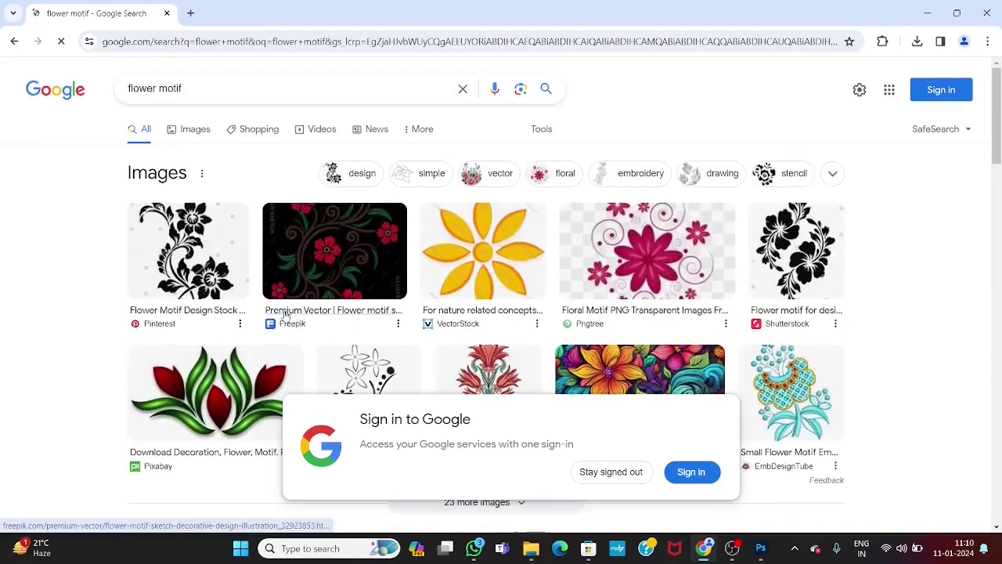
left_click(186, 128)
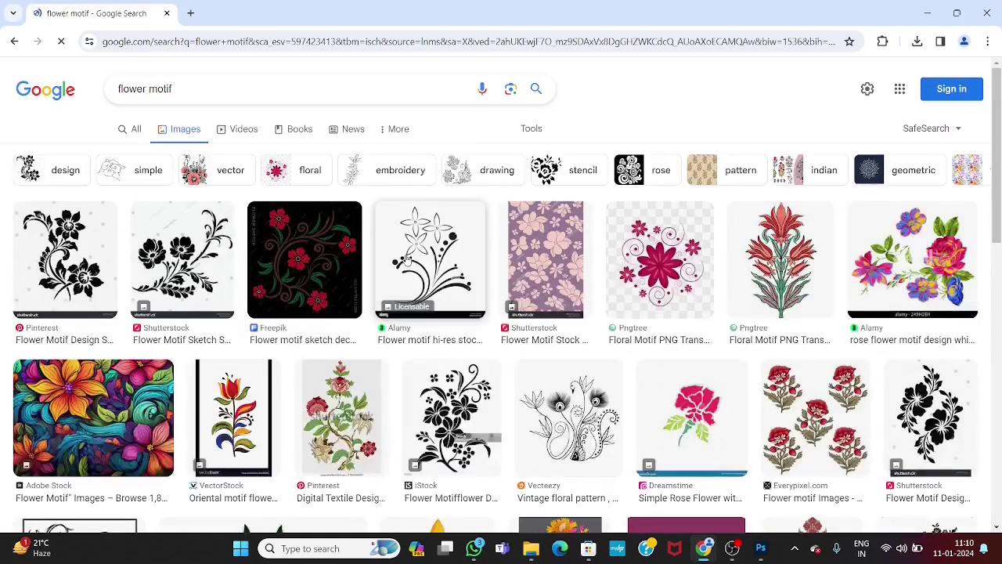
Save the black Shutterstock flower motif image as a JPEG into Downloads
scroll(405, 259, "down", 3)
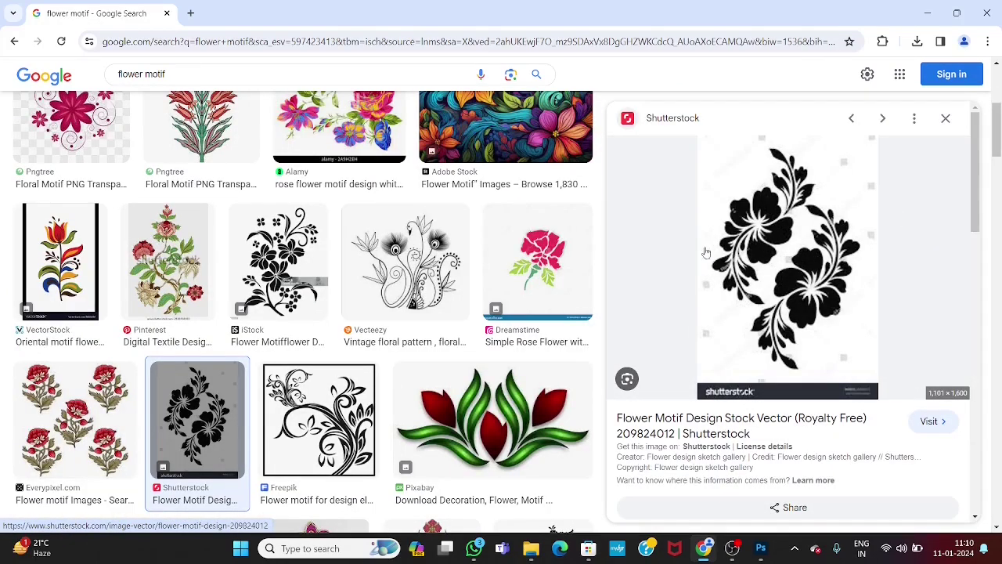
right_click(740, 227)
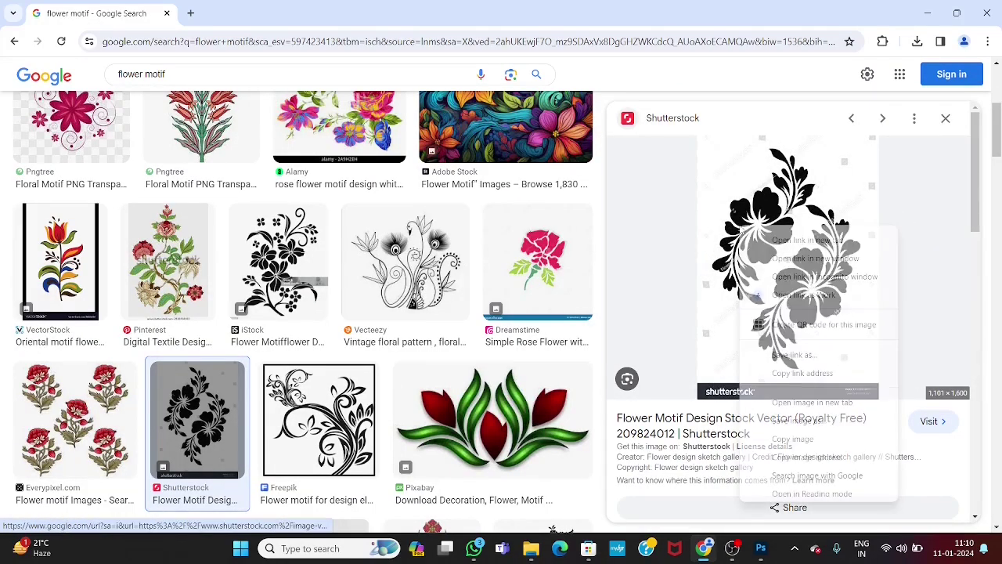
left_click(780, 421)
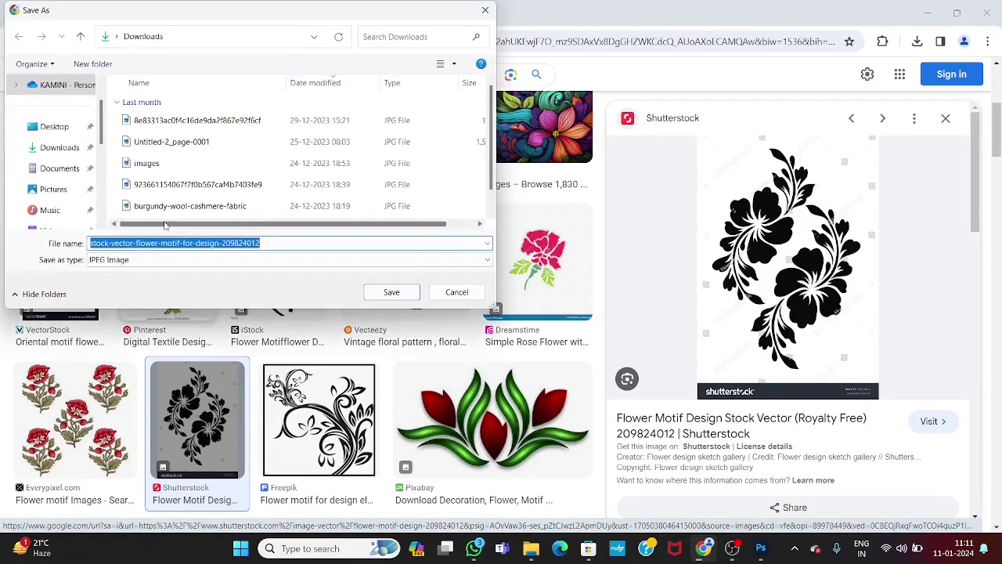
left_click(404, 296)
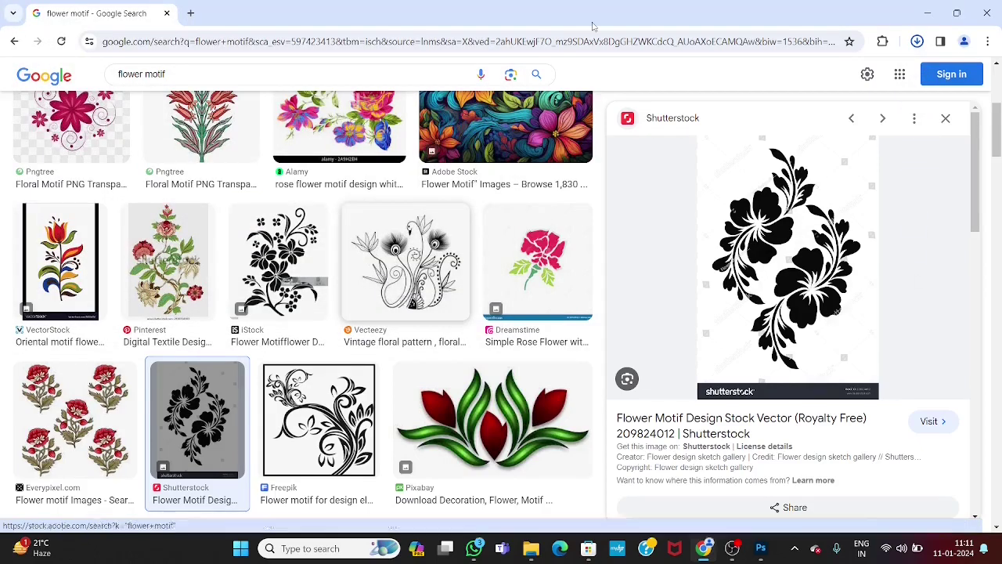
Frame all four sketches, then create a new blank 12 × 16 cm document
mouse_move(756, 551)
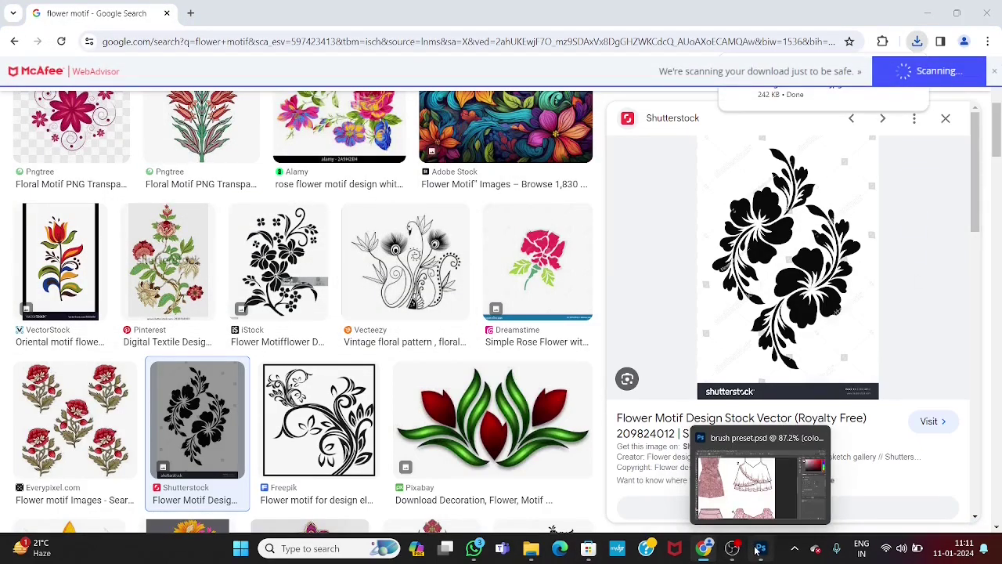
left_click(763, 509)
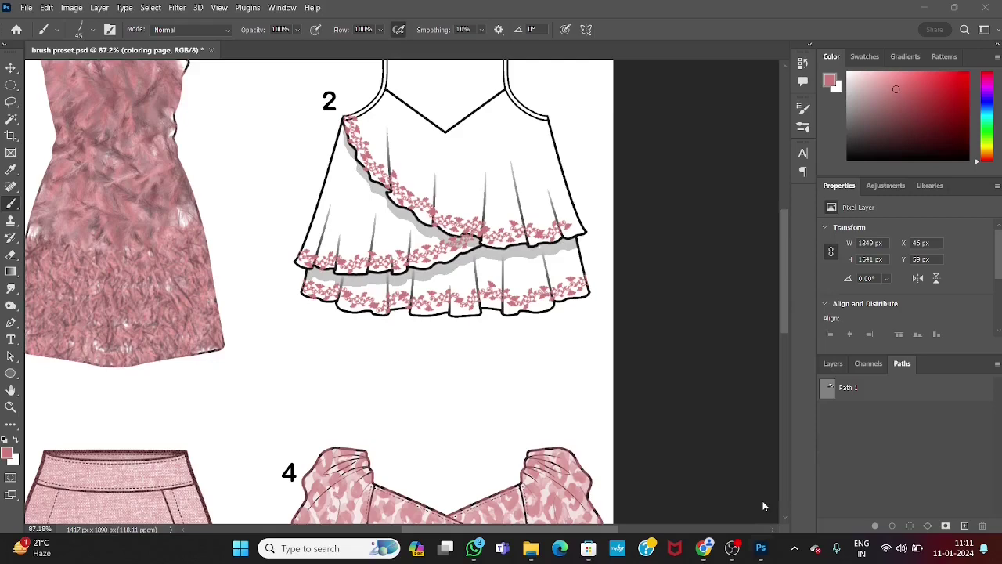
scroll(90, 102, "down", 3)
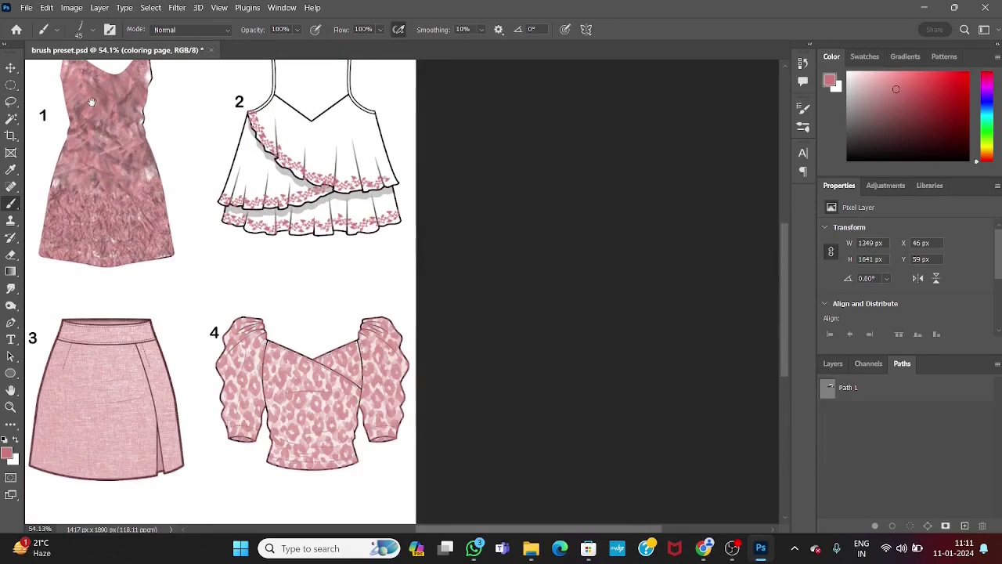
left_click_drag(92, 102, 253, 131)
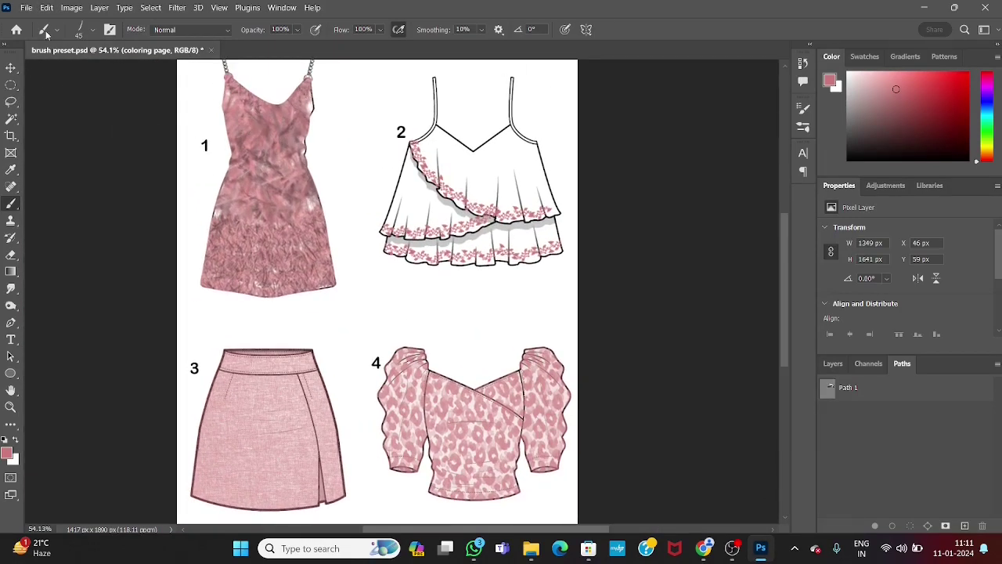
left_click(26, 7)
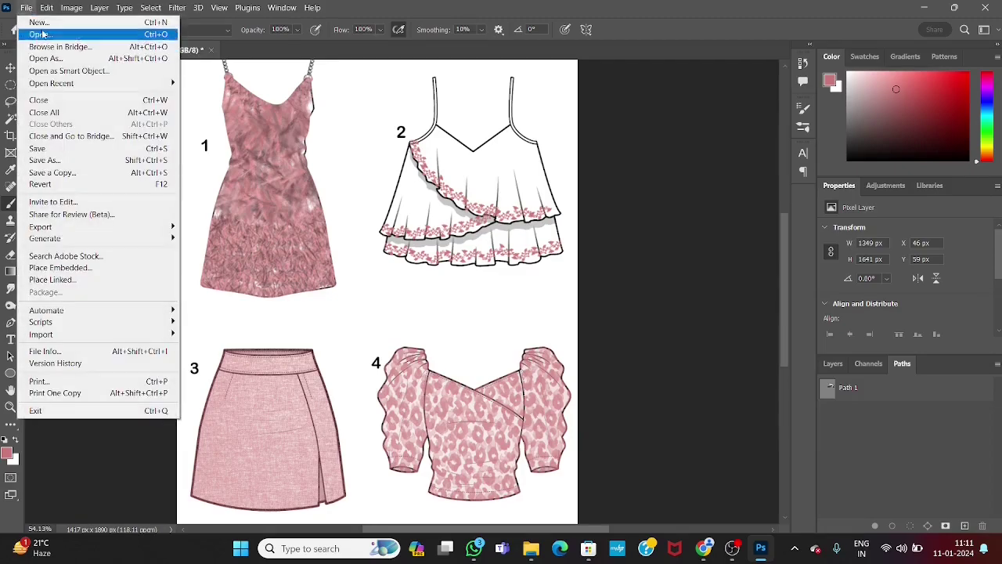
left_click(47, 23)
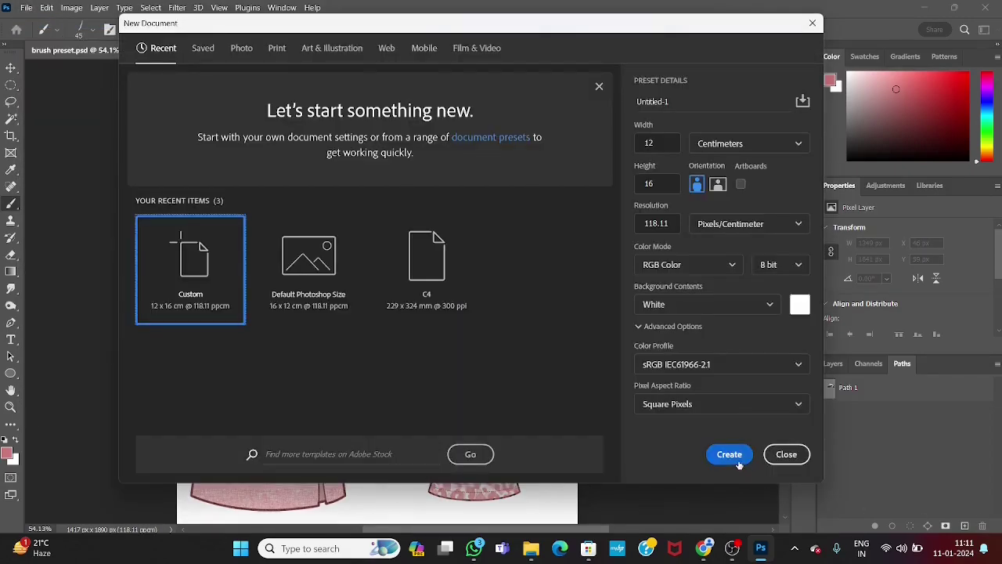
left_click(736, 459)
Arrange both documents 2-up Vertical and fit each canvas to its view
left_click(283, 8)
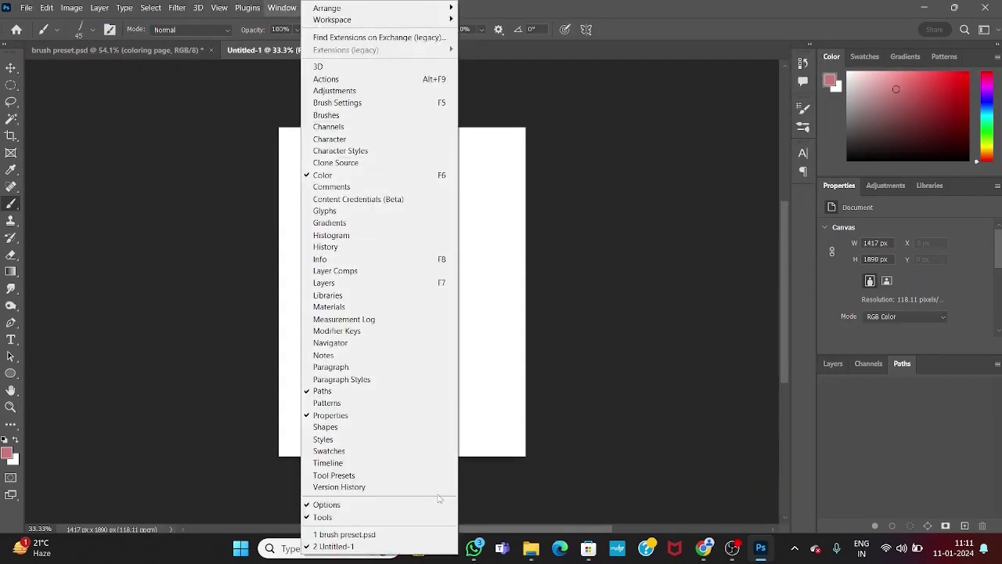
mouse_move(368, 8)
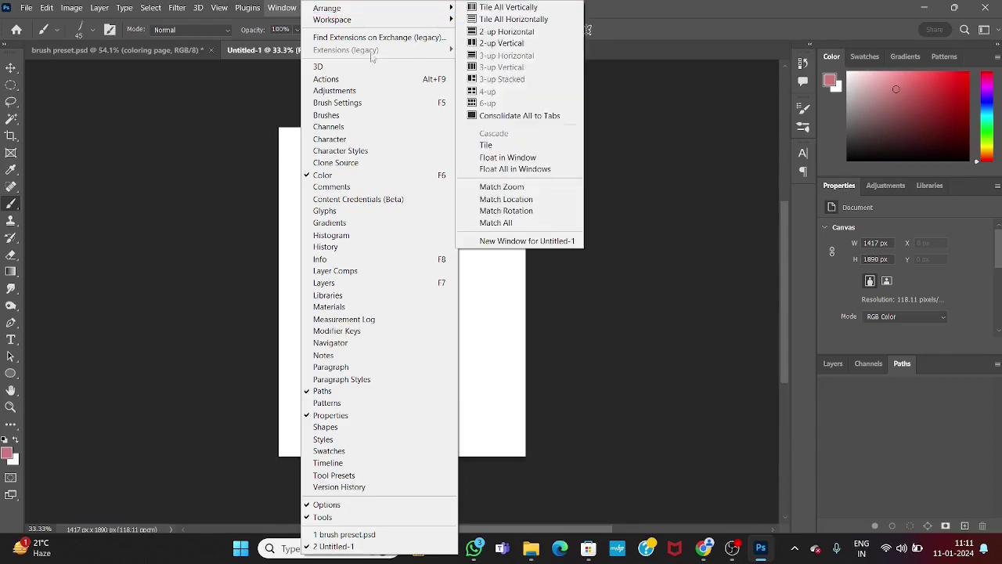
left_click(502, 44)
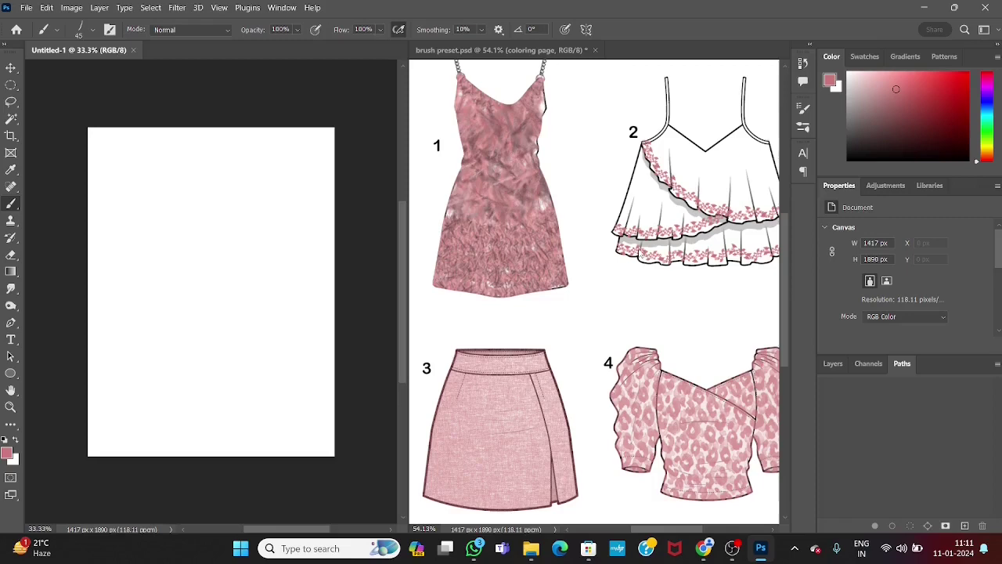
key("ctrl+0")
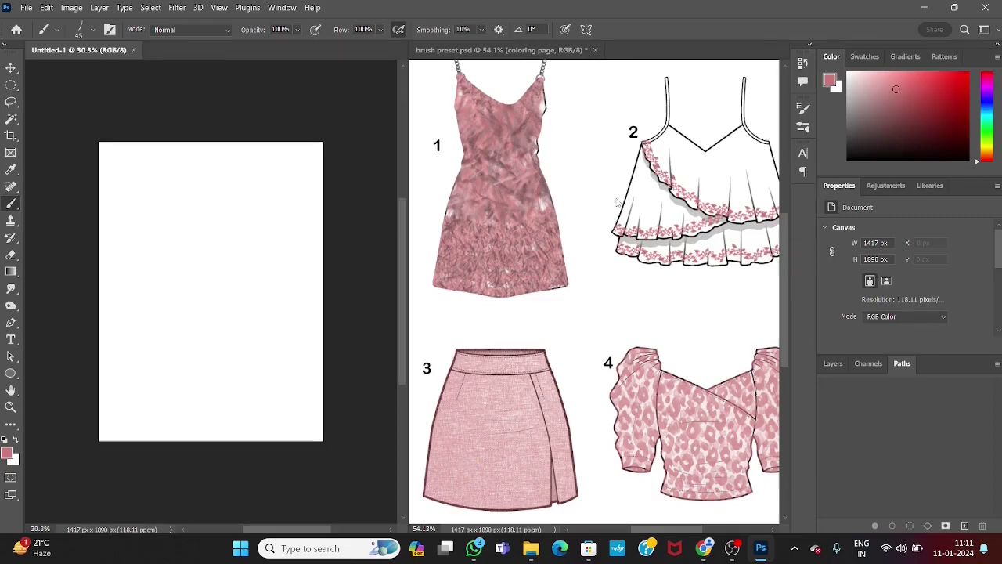
left_click(487, 140)
key("ctrl+0")
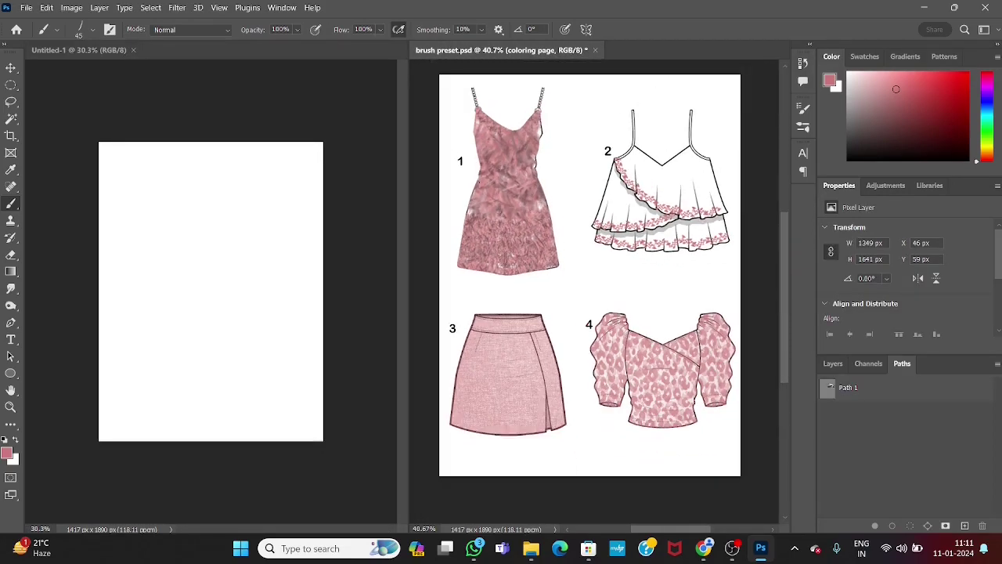
Place Embedded the flower motif JPG from Downloads into Untitled-1 and commit it
left_click(83, 48)
left_click(25, 7)
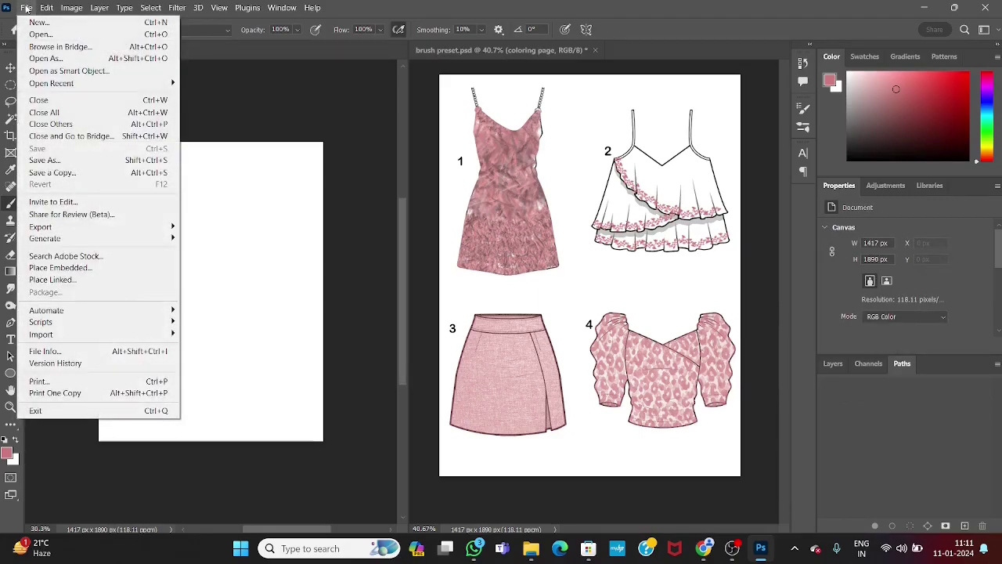
left_click(63, 268)
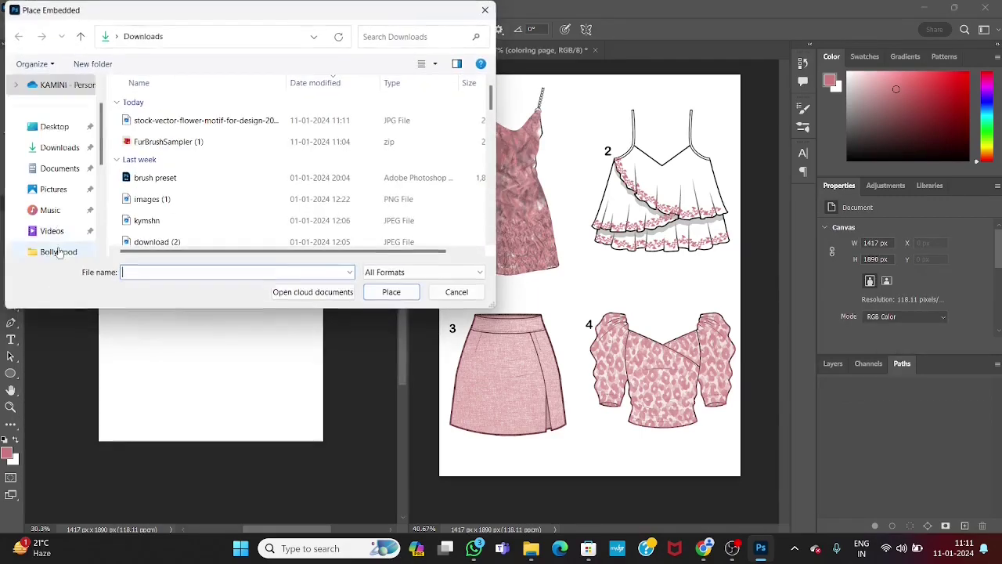
left_click(158, 124)
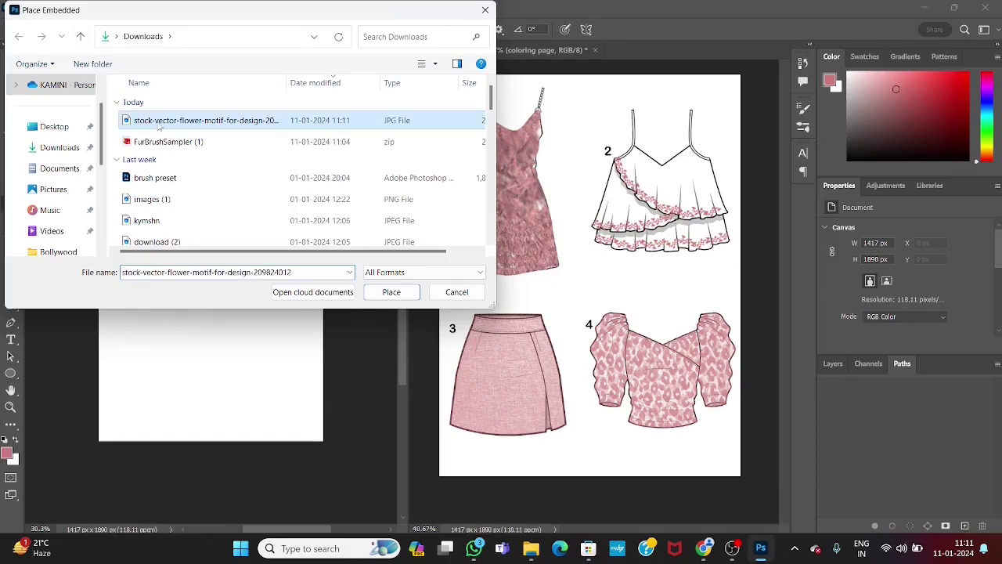
left_click(391, 291)
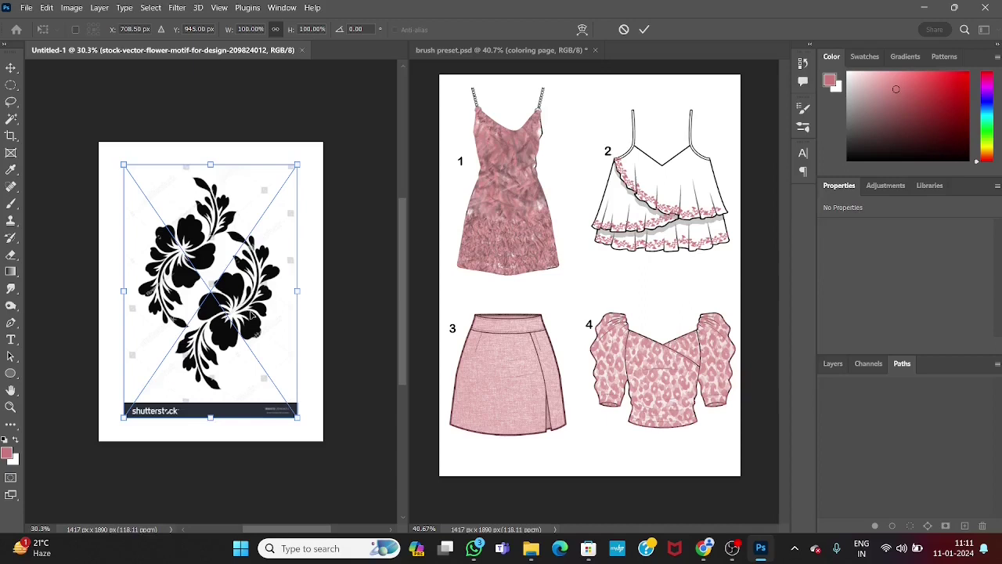
left_click(645, 29)
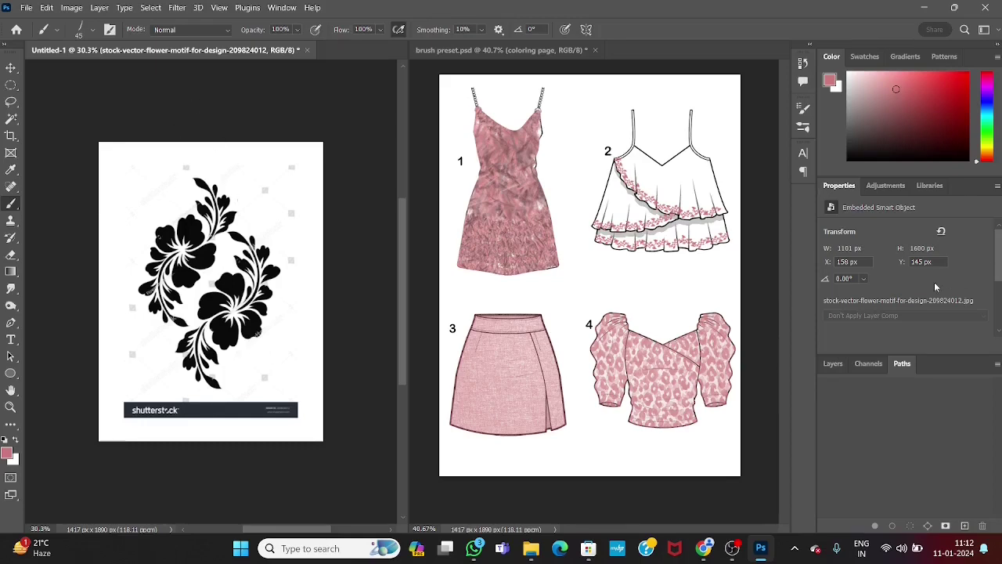
left_click(836, 363)
Rasterize the flower motif layer and apply Remove Background so only black flowers remain
right_click(911, 445)
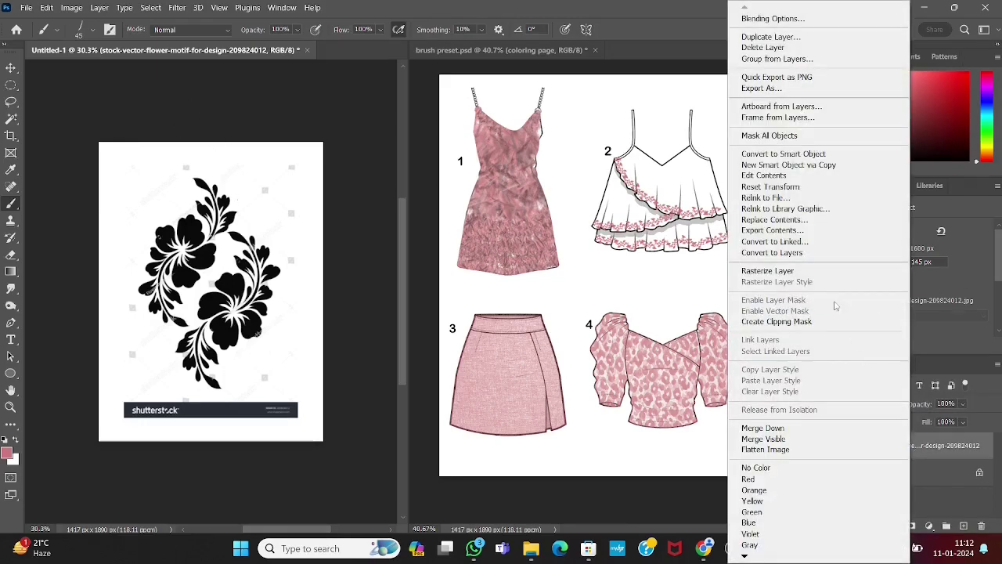
left_click(799, 272)
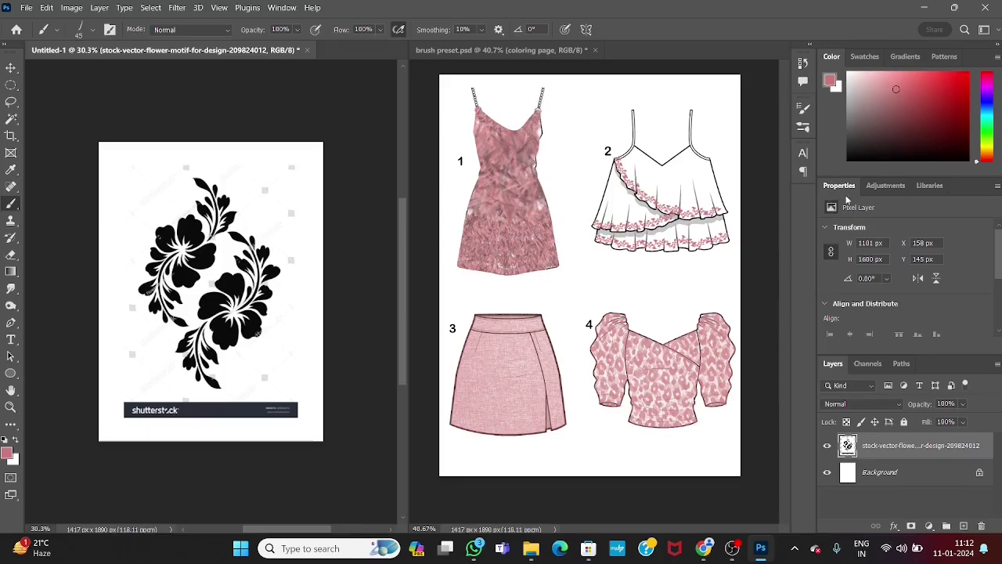
scroll(864, 313, "down", 3)
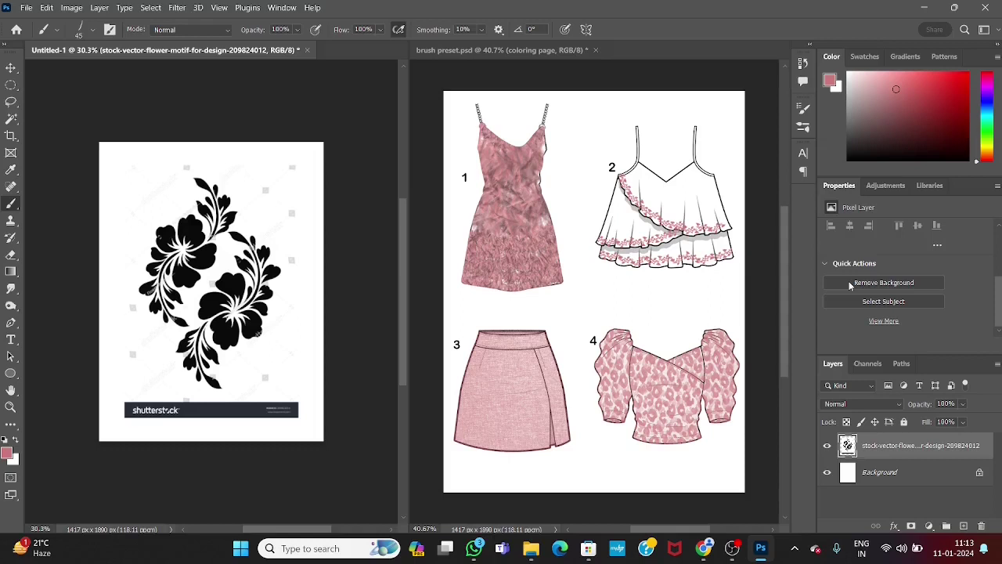
left_click(850, 285)
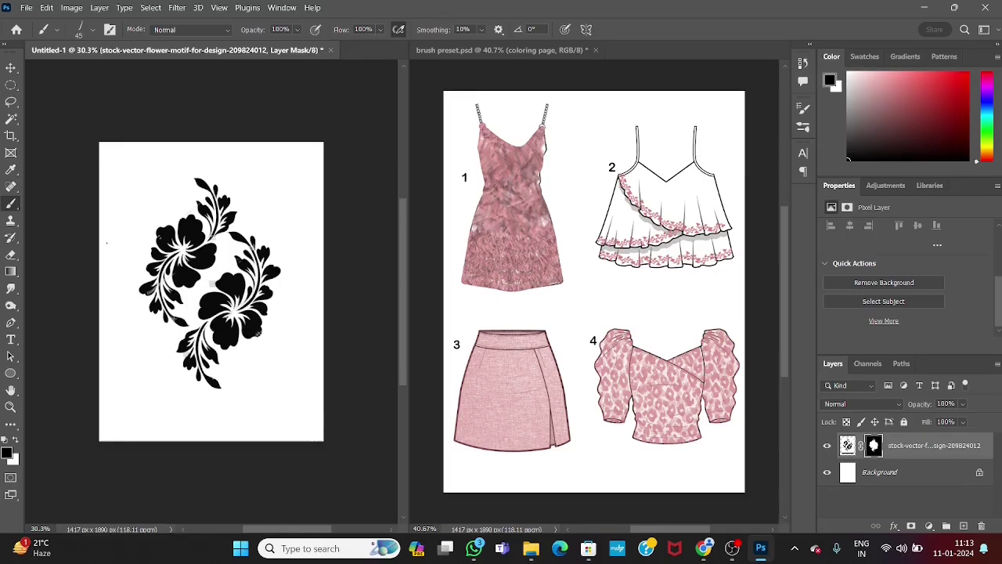
Lasso around the flowers and define them as brush preset 'Sampled Brush 3'
left_click(11, 101)
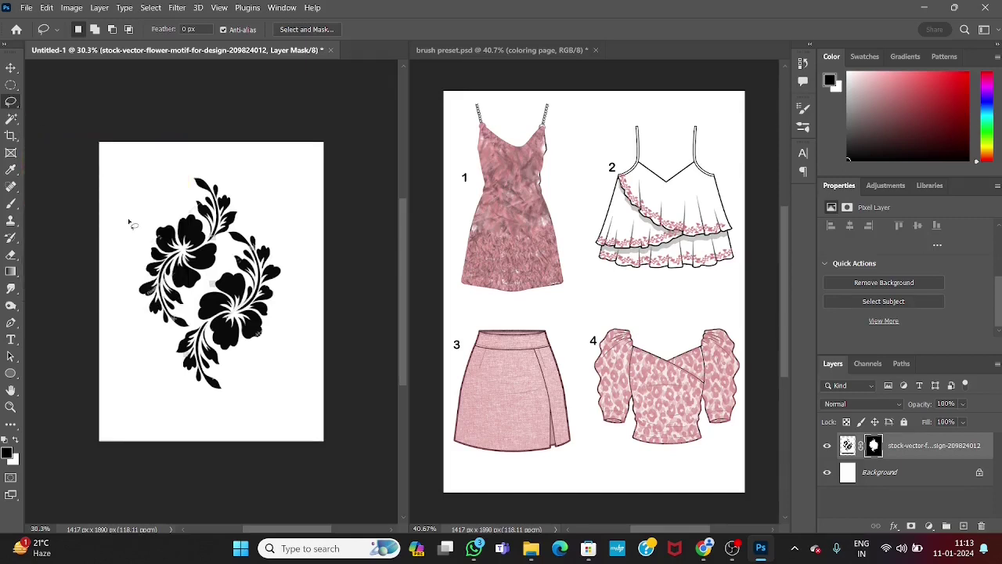
mouse_move(144, 195)
left_mouse_down()
mouse_move(206, 164)
mouse_move(267, 184)
mouse_move(295, 223)
mouse_move(294, 352)
mouse_move(263, 402)
mouse_move(226, 415)
mouse_move(165, 408)
mouse_move(142, 383)
mouse_move(119, 283)
mouse_move(142, 174)
left_mouse_up()
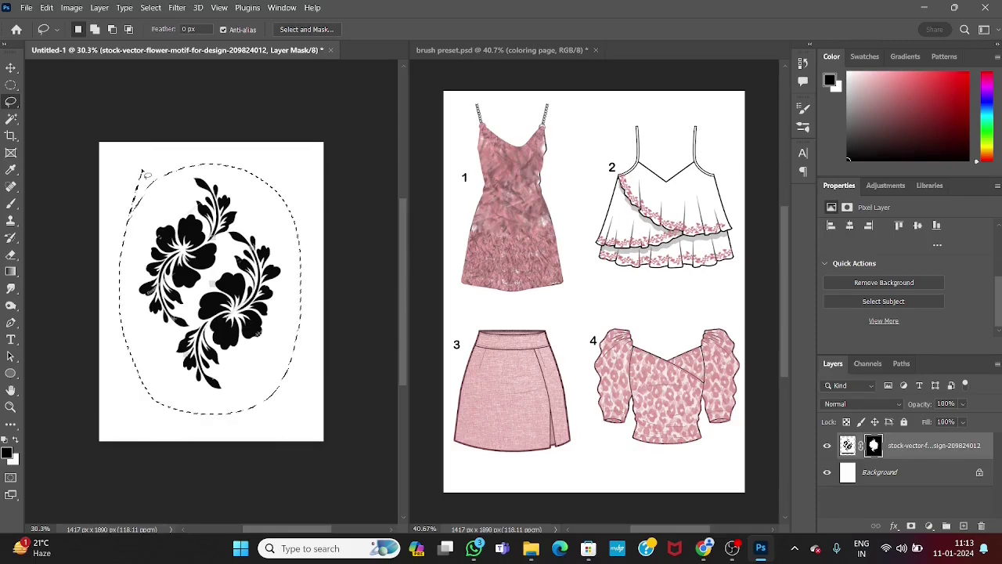
left_click(46, 8)
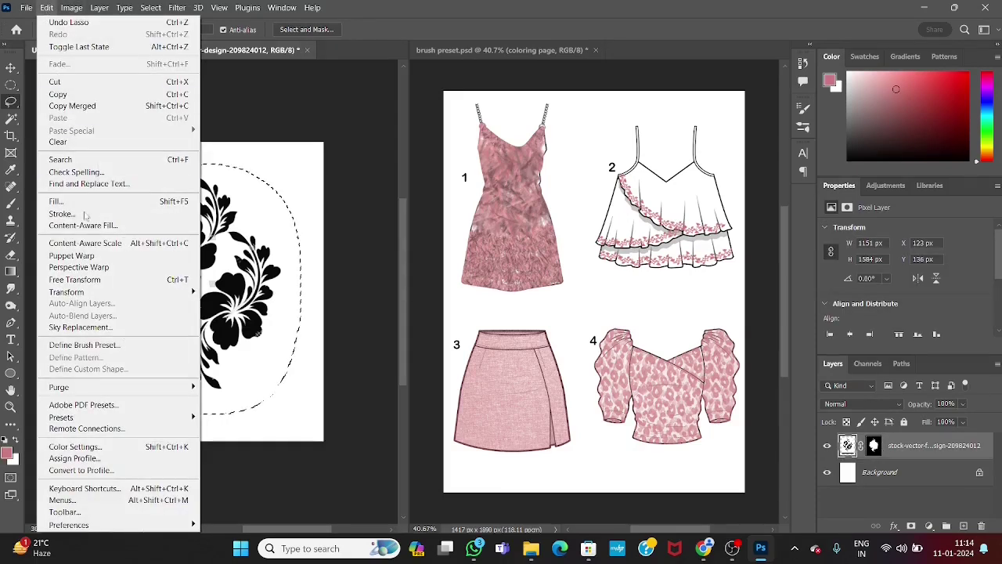
left_click(106, 347)
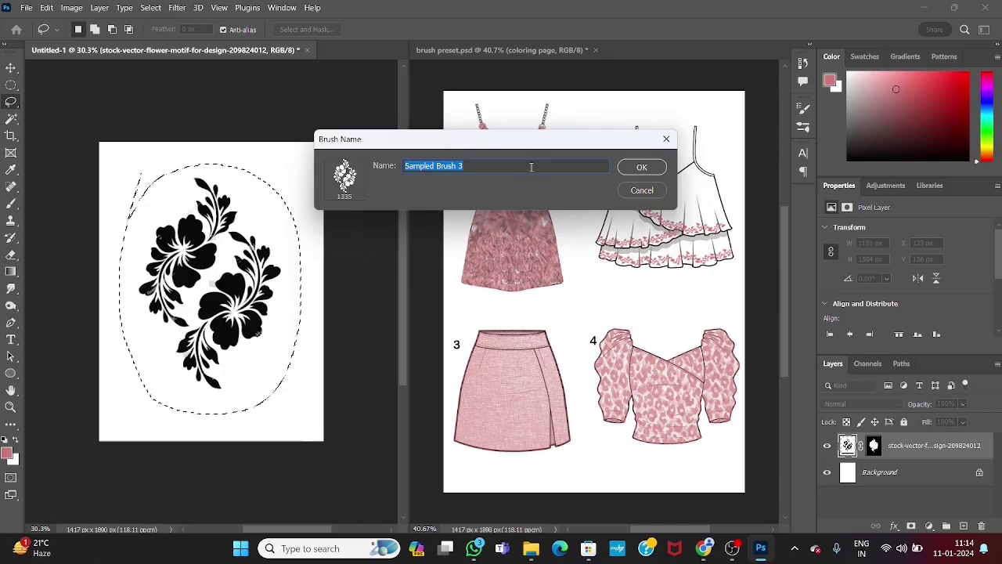
left_click(641, 167)
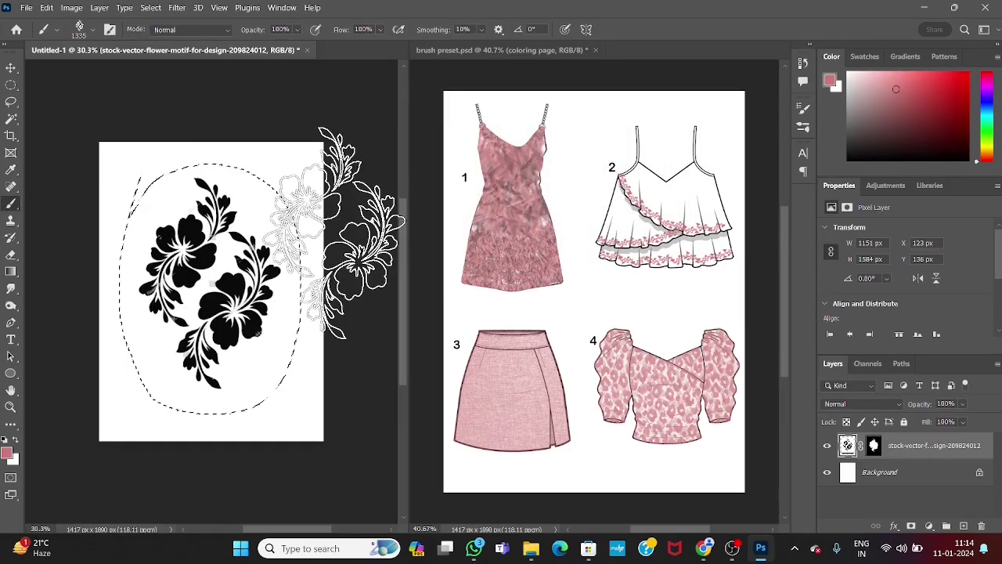
Deselect, add an empty Layer 1 above the motif, and hide the flower layer
key("ctrl+d")
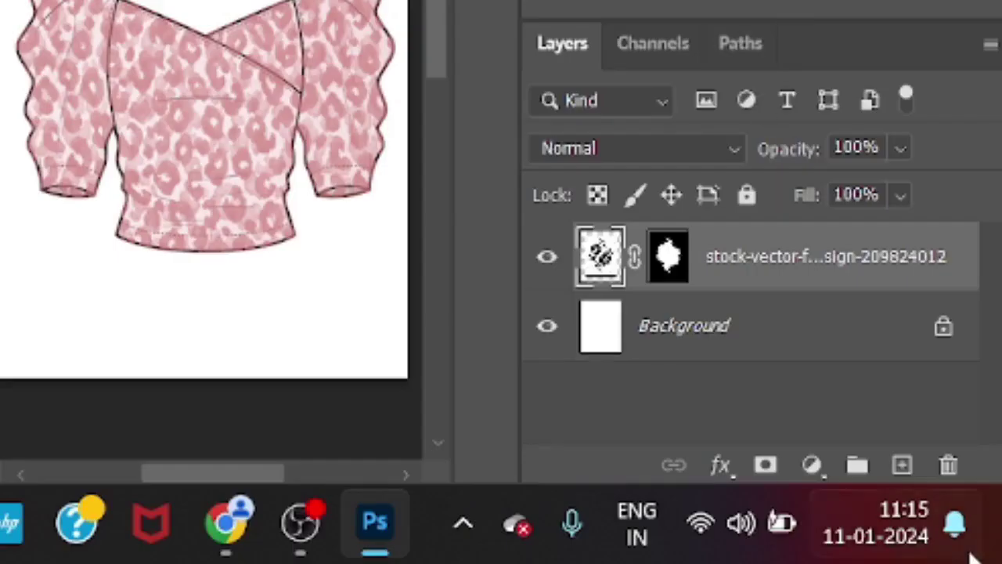
left_click(902, 467)
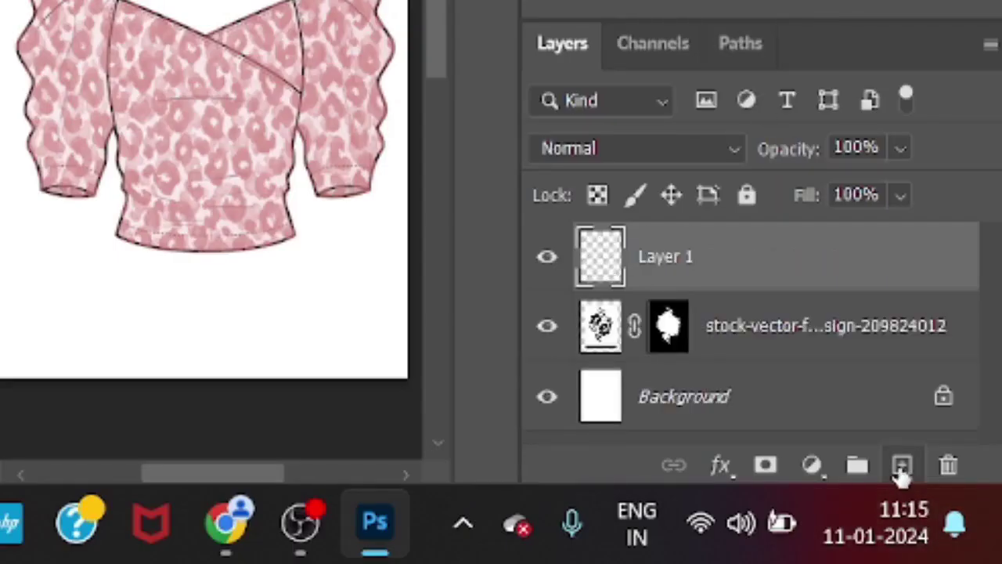
left_click(546, 328)
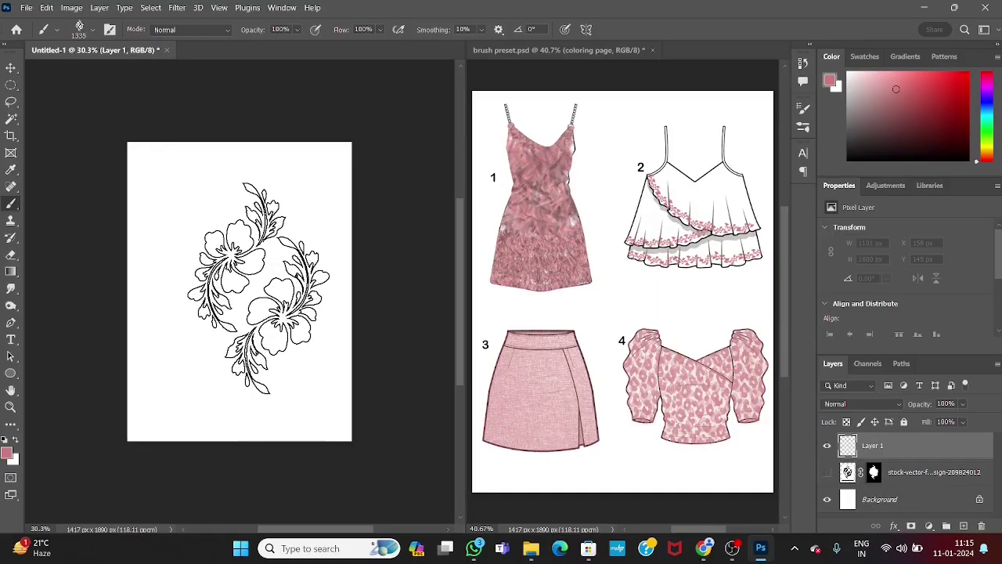
Resize the flower brush to 400 px, stamp a test stroke, then undo it
key("bracketleft")
key("bracketleft")
key("bracketleft")
key("bracketleft")
key("bracketleft")
key("bracketleft")
key("bracketleft")
key("bracketleft")
key("bracketleft")
key("bracketleft")
key("bracketleft")
key("bracketleft")
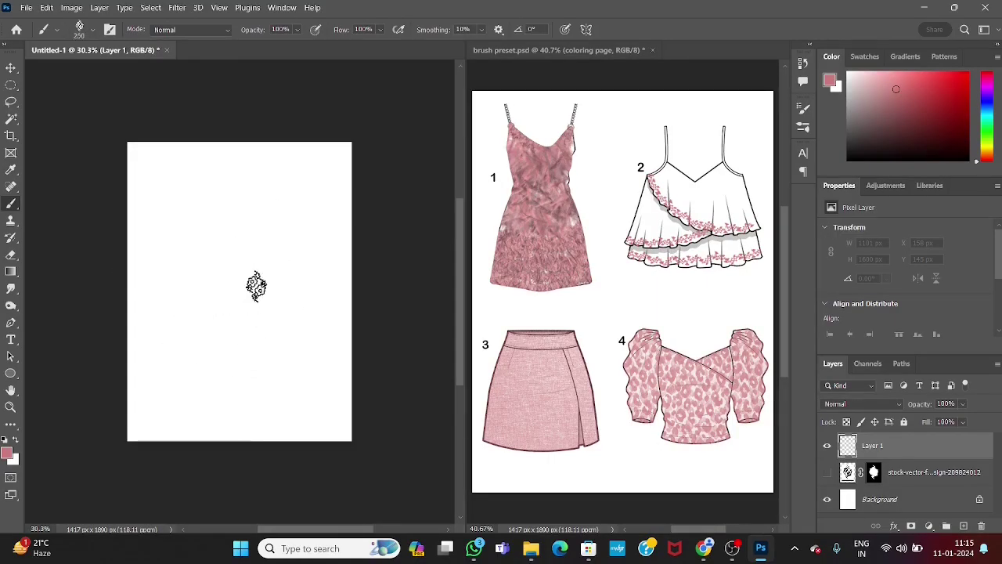
key("bracketleft")
key("bracketleft")
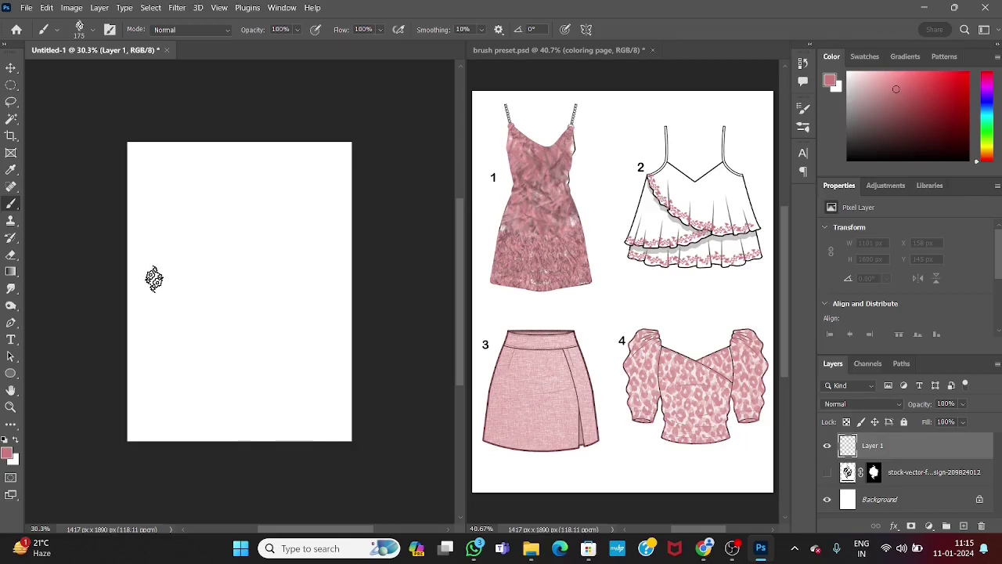
key("bracketright")
key("bracketright")
key("bracketright")
key("bracketright")
left_click(154, 263)
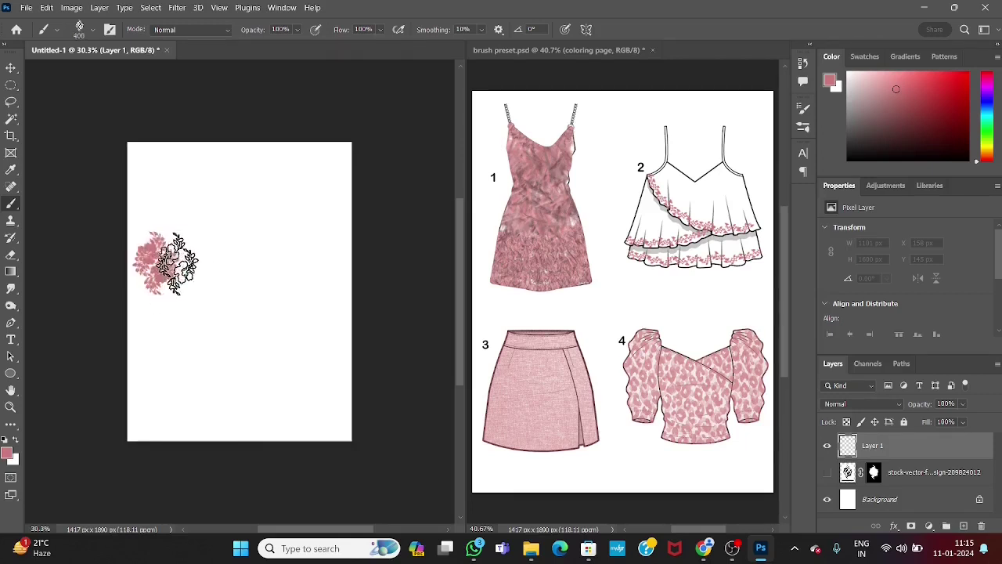
left_click_drag(178, 264, 242, 264)
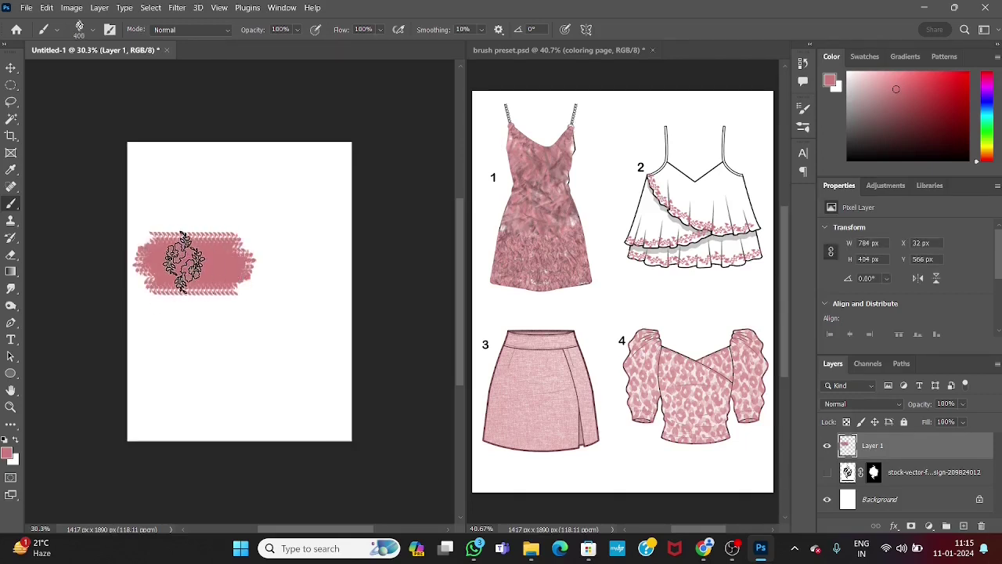
key("ctrl+z")
key("ctrl+z")
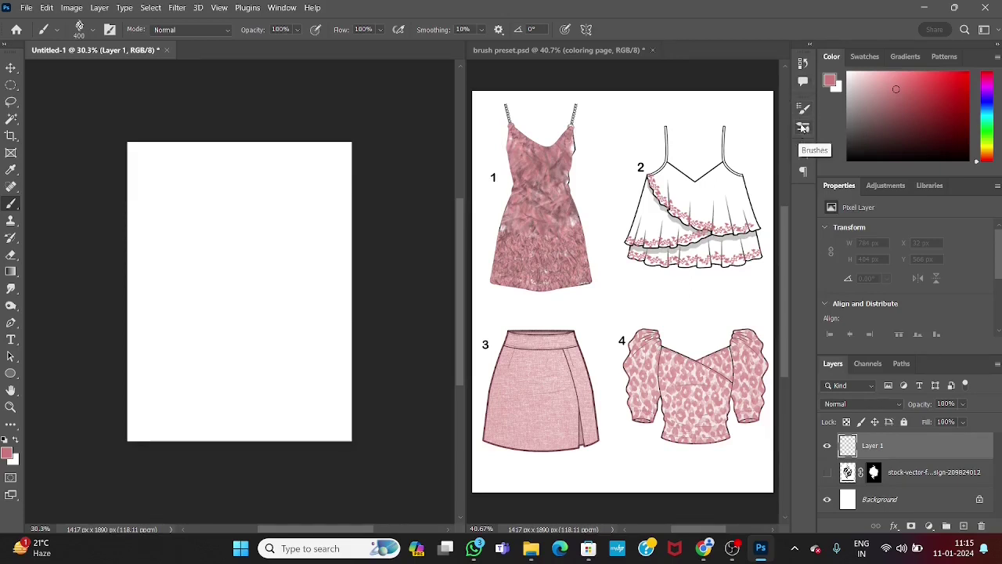
In Brush Tip Shape, rotate the flower tip to -55° and widen its spacing
left_click(804, 109)
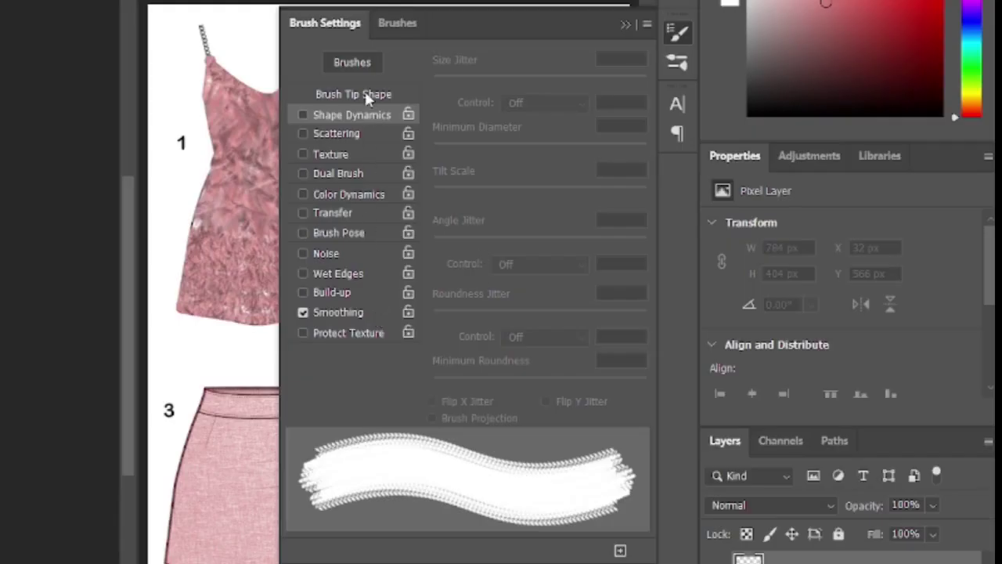
left_click(353, 116)
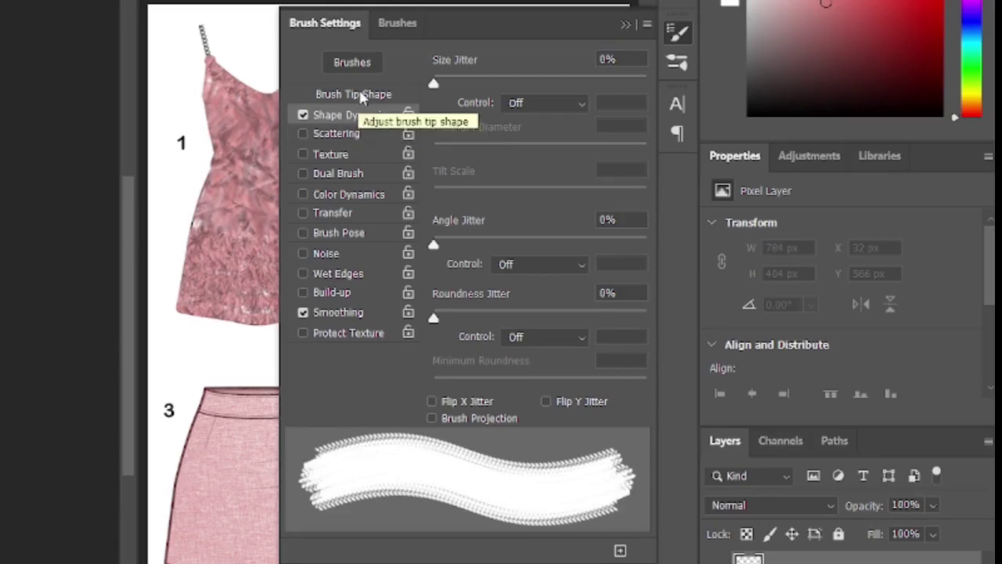
left_click(361, 94)
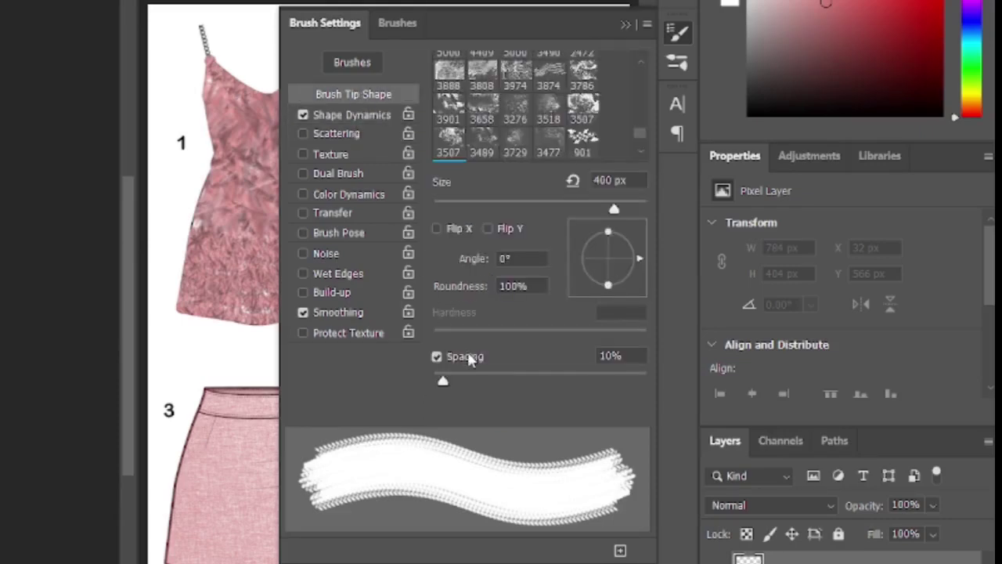
left_click_drag(443, 382, 533, 378)
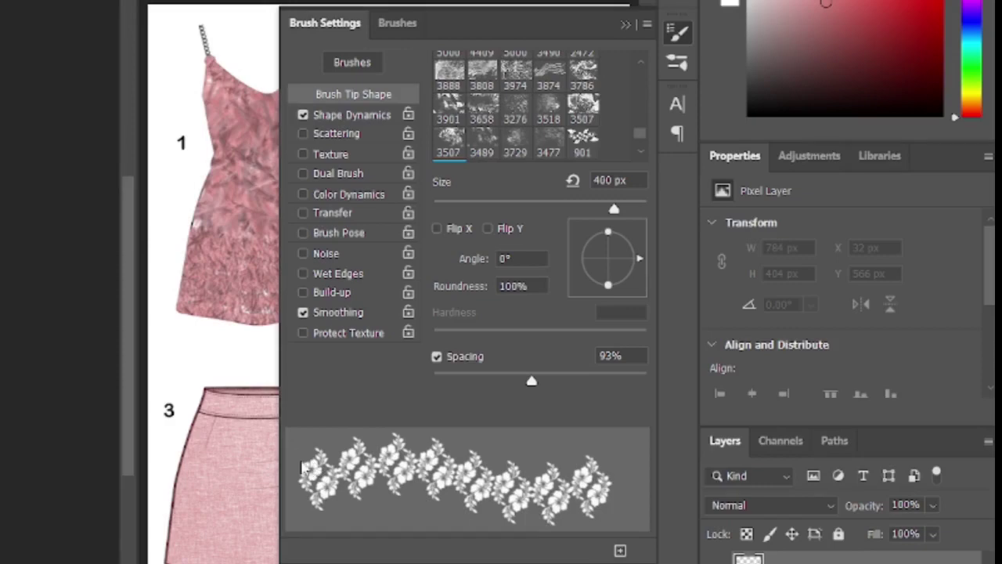
left_click_drag(640, 259, 632, 293)
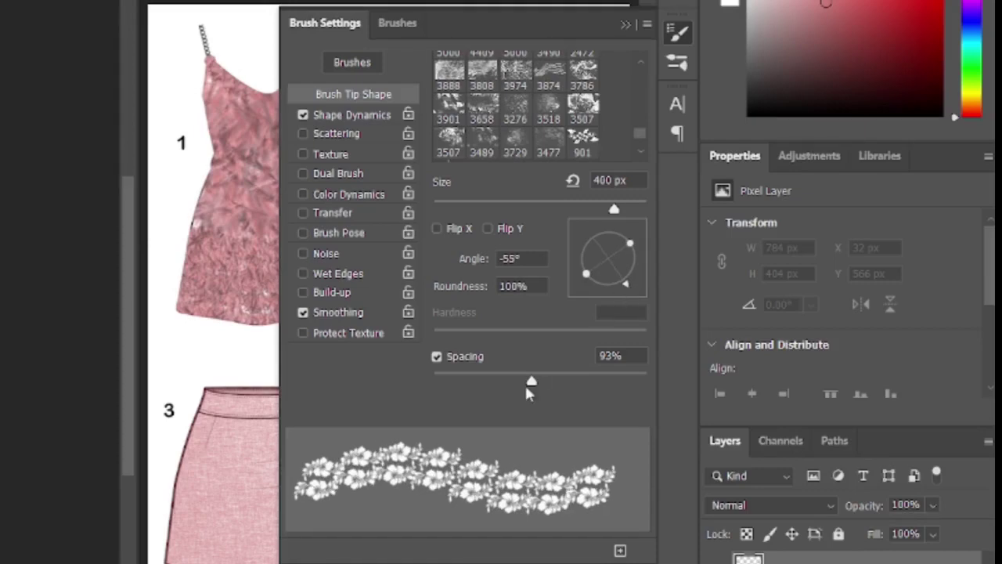
left_click_drag(528, 388, 547, 381)
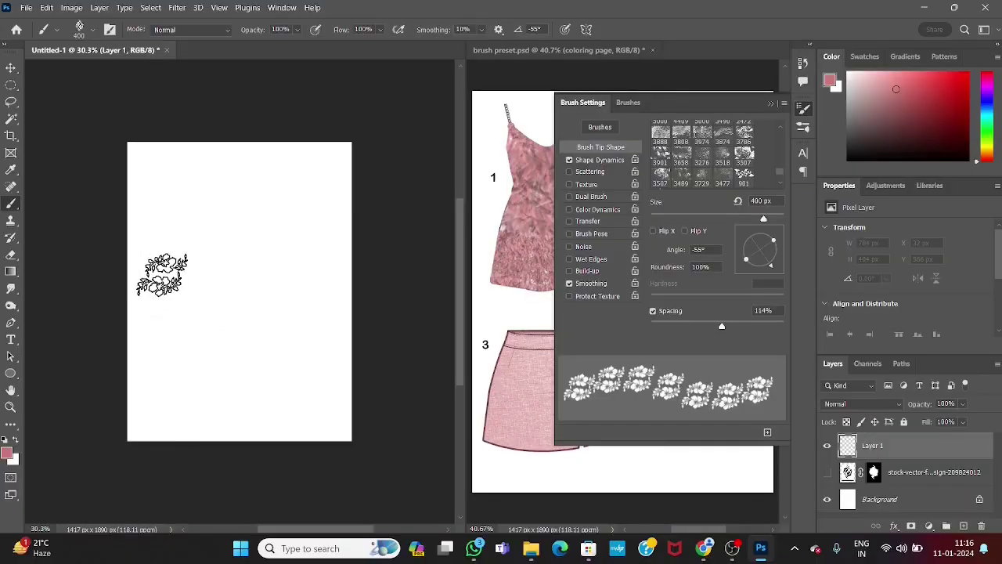
Test the spacing with undone strokes and settle on 99% spacing
left_click_drag(162, 278, 307, 278)
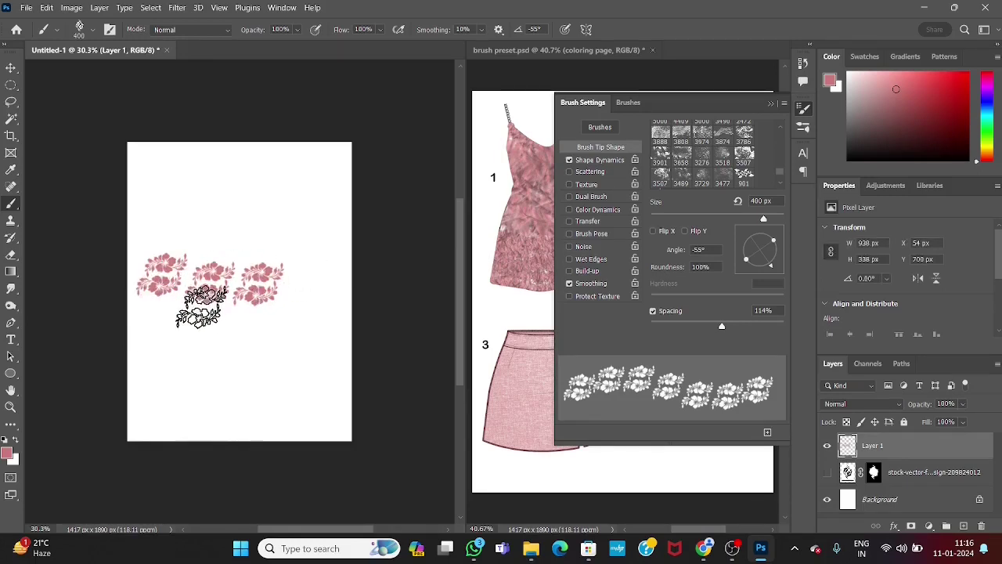
key("ctrl+z")
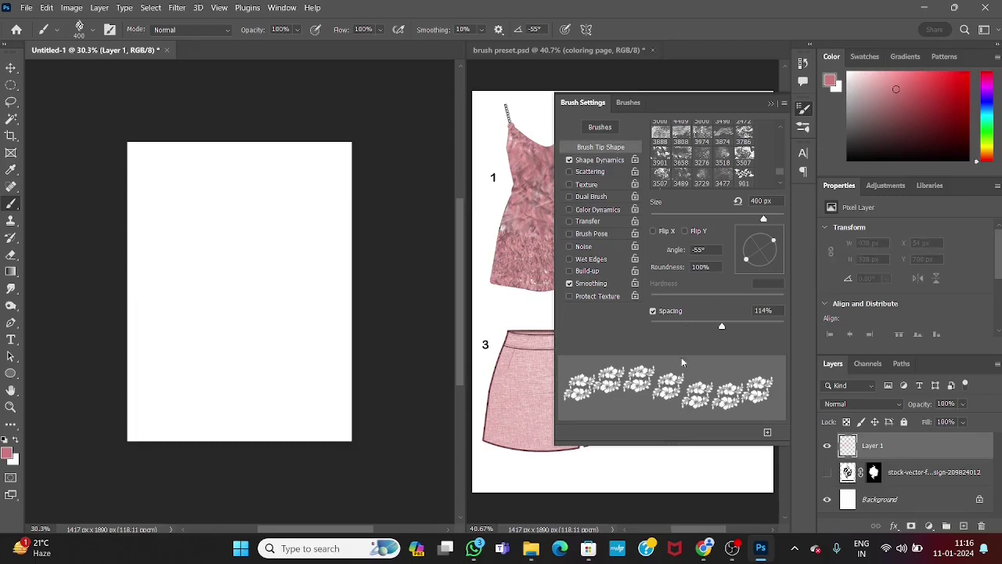
left_click_drag(722, 327, 717, 327)
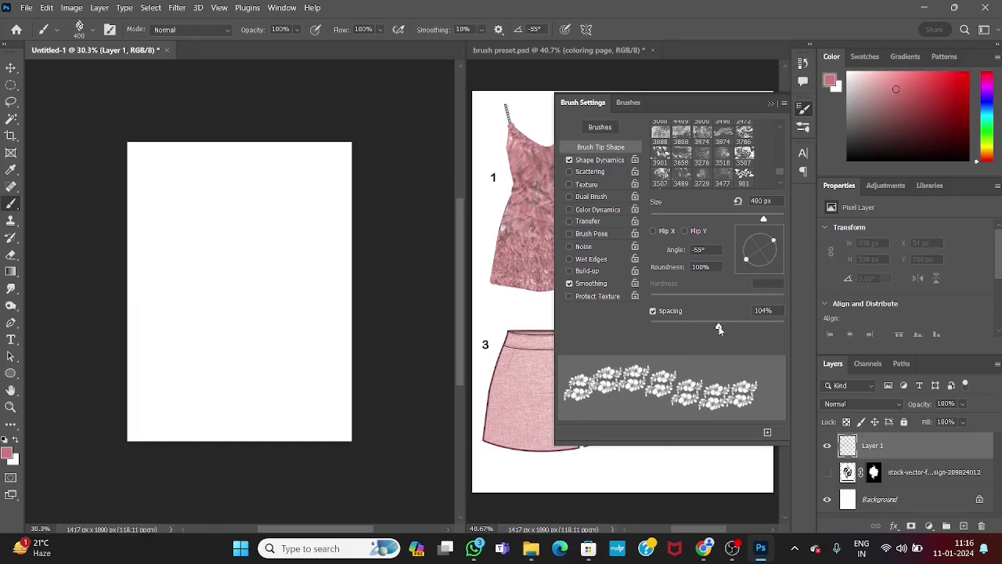
left_click_drag(145, 265, 276, 264)
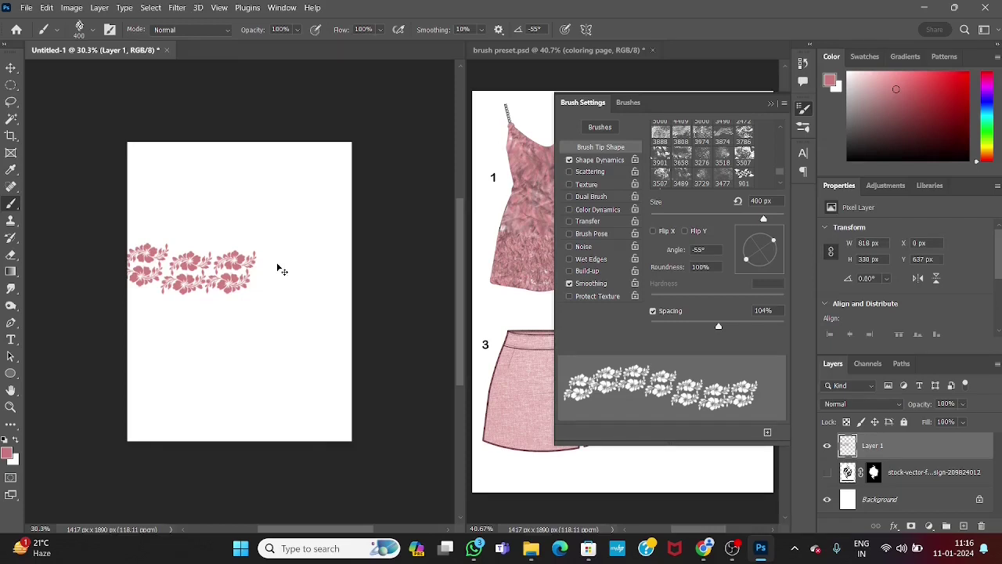
key("ctrl+z")
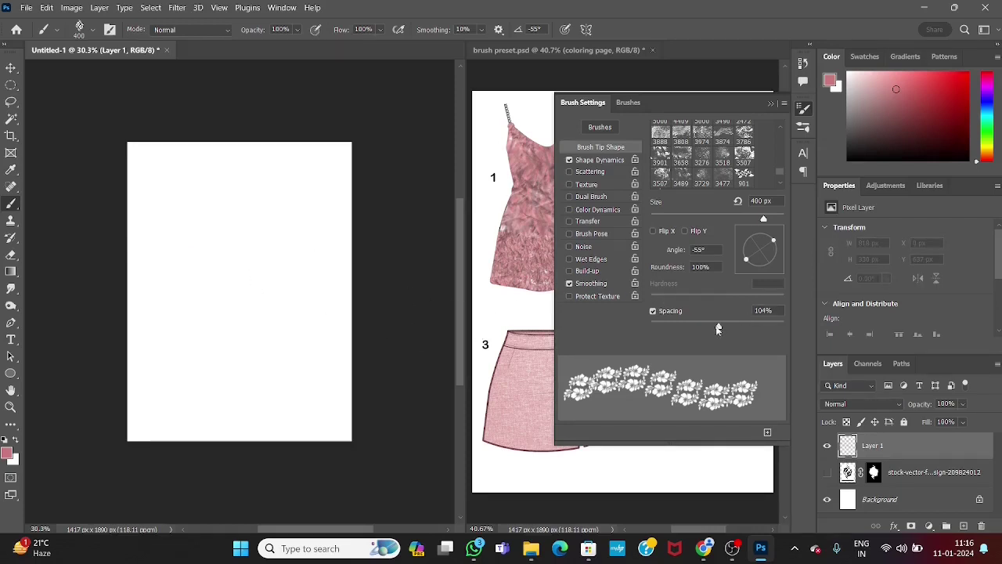
left_click_drag(717, 328, 716, 329)
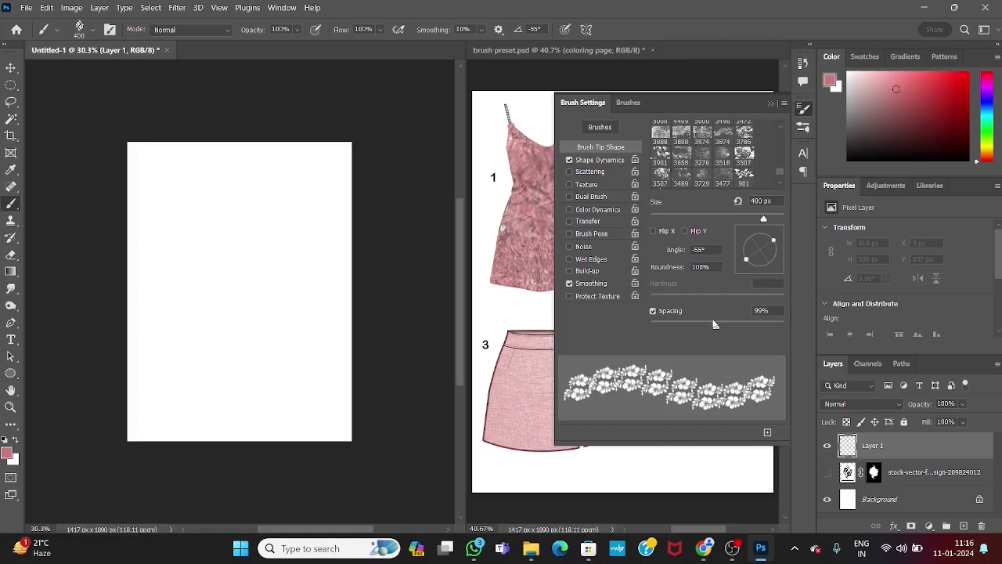
left_click(599, 160)
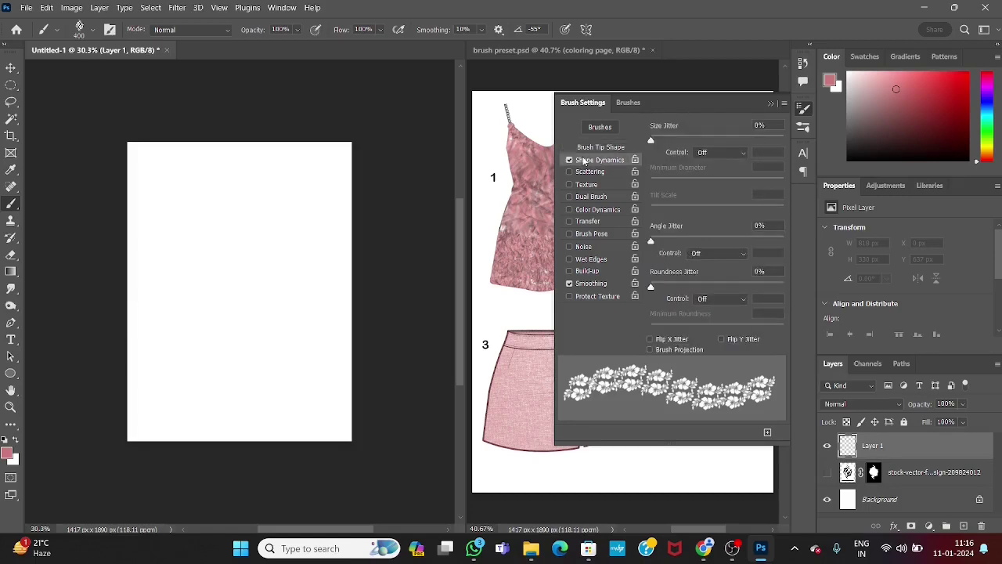
Shrink the brush to 125 and undo a curving test stroke
key("bracketleft")
key("bracketleft")
key("bracketleft")
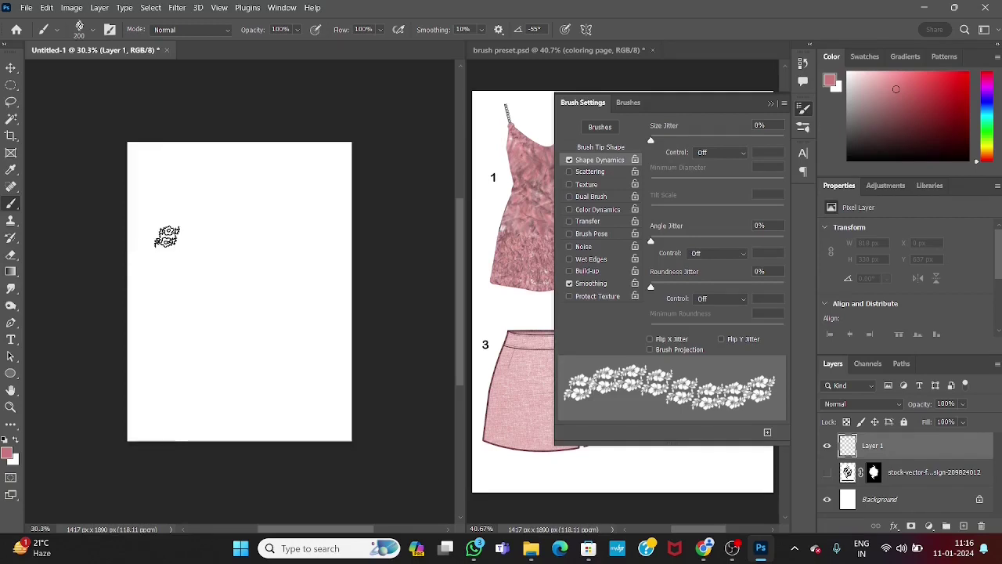
key("bracketleft")
key("bracketleft")
key("bracketleft")
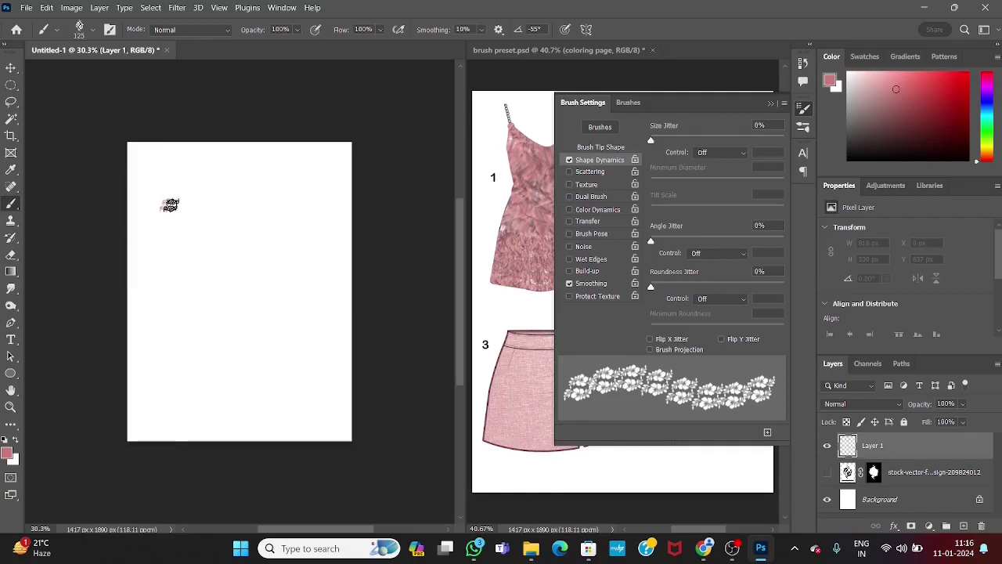
mouse_move(170, 205)
left_mouse_down()
mouse_move(221, 207)
mouse_move(243, 242)
mouse_move(223, 273)
mouse_move(206, 275)
mouse_move(193, 257)
mouse_move(221, 258)
mouse_move(232, 276)
mouse_move(228, 298)
mouse_move(206, 316)
left_mouse_up()
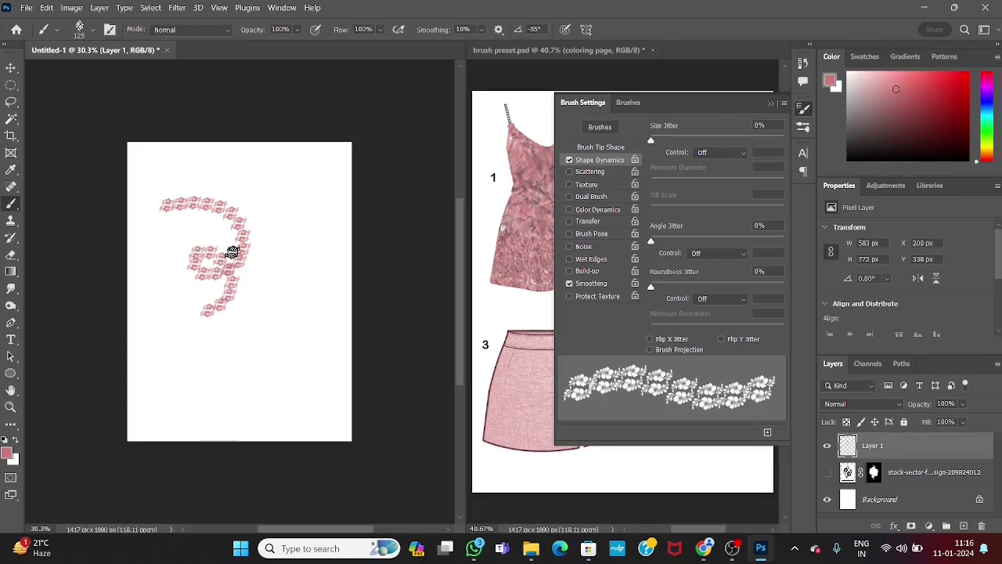
scroll(230, 211, "up", 2)
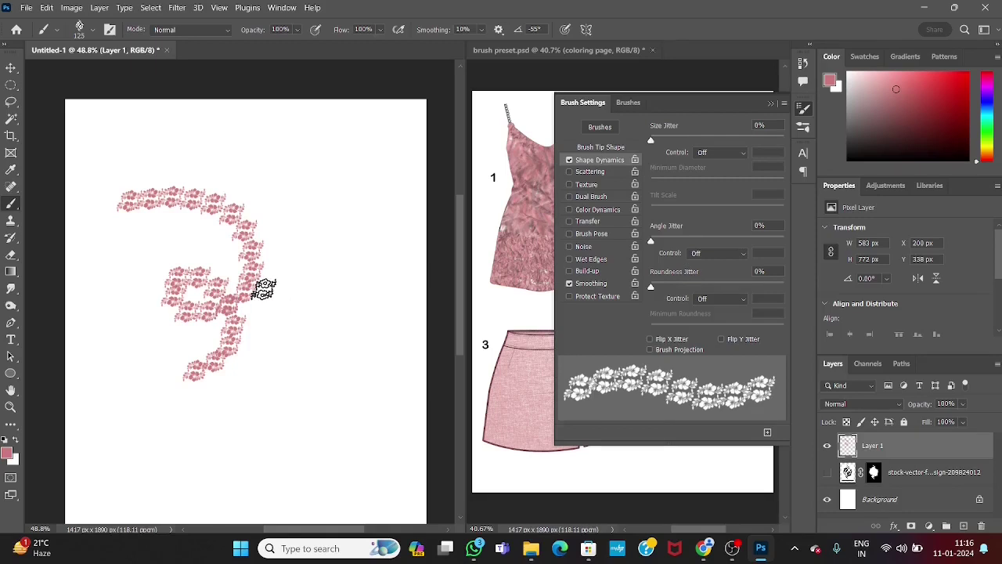
key("ctrl+z")
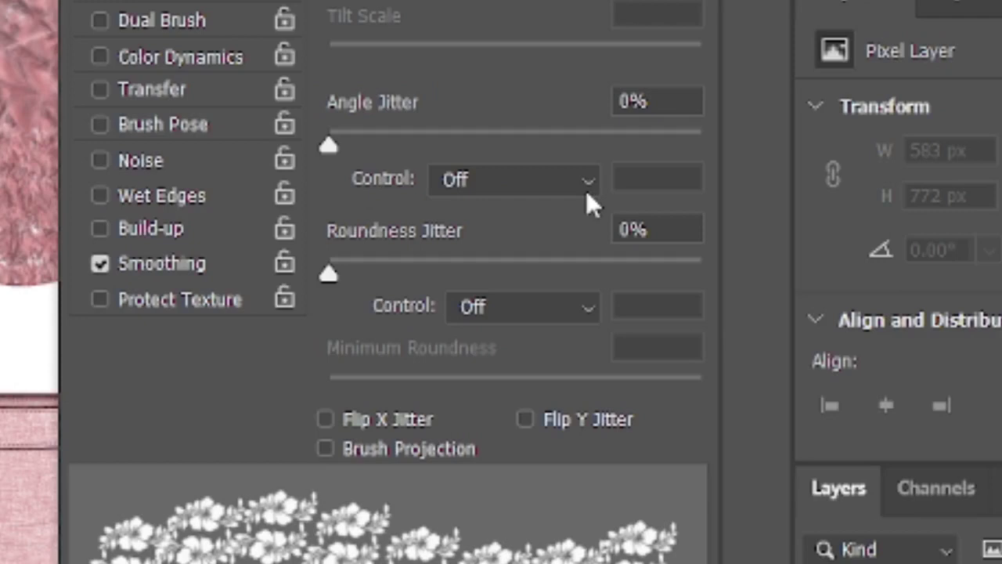
Set Angle Jitter Control to Direction, test and undo an S-stroke, and close Brush Settings
left_click(588, 177)
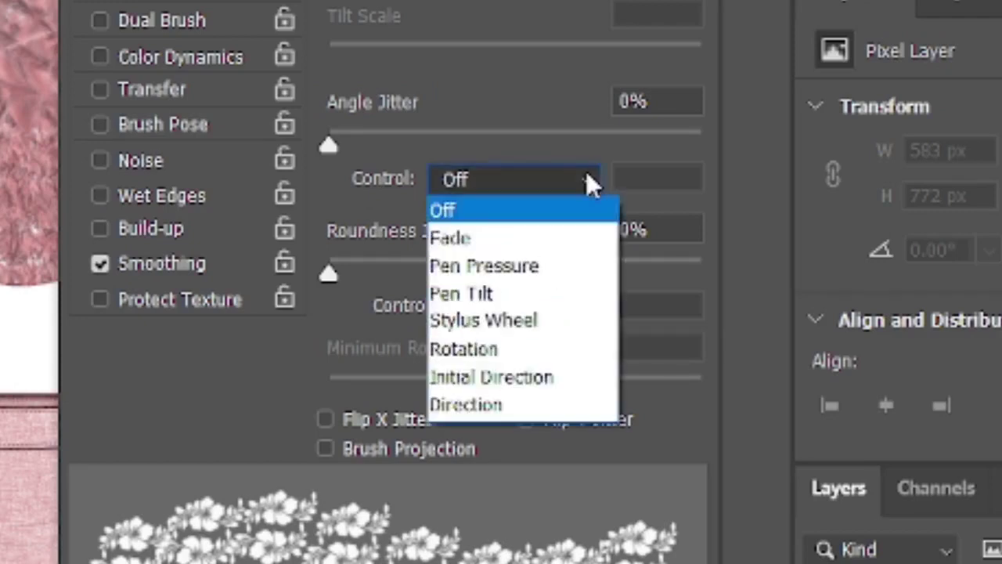
left_click(509, 402)
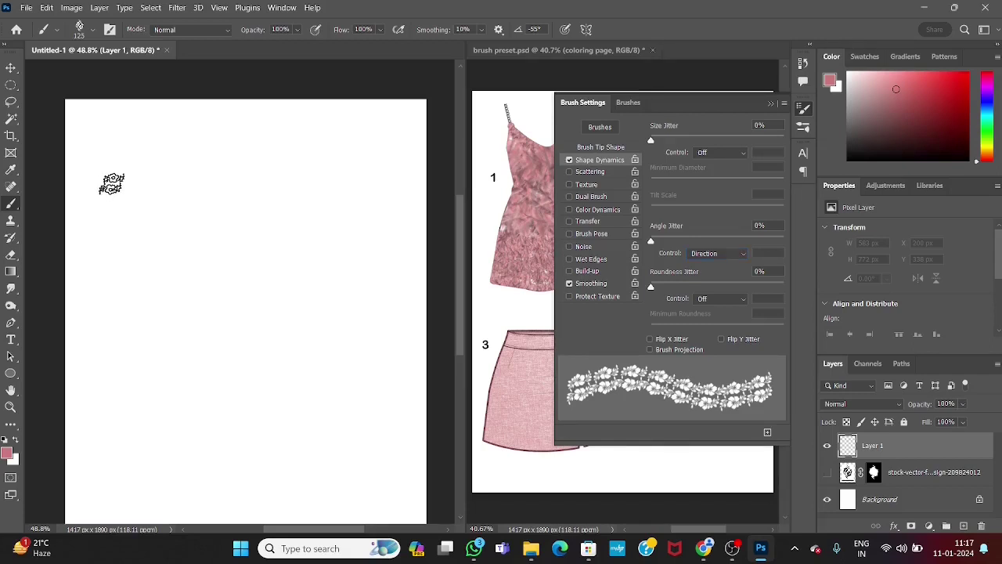
mouse_move(98, 188)
left_mouse_down()
mouse_move(153, 177)
mouse_move(183, 197)
mouse_move(174, 276)
mouse_move(201, 311)
mouse_move(233, 308)
mouse_move(276, 232)
mouse_move(306, 233)
mouse_move(327, 252)
mouse_move(337, 319)
left_mouse_up()
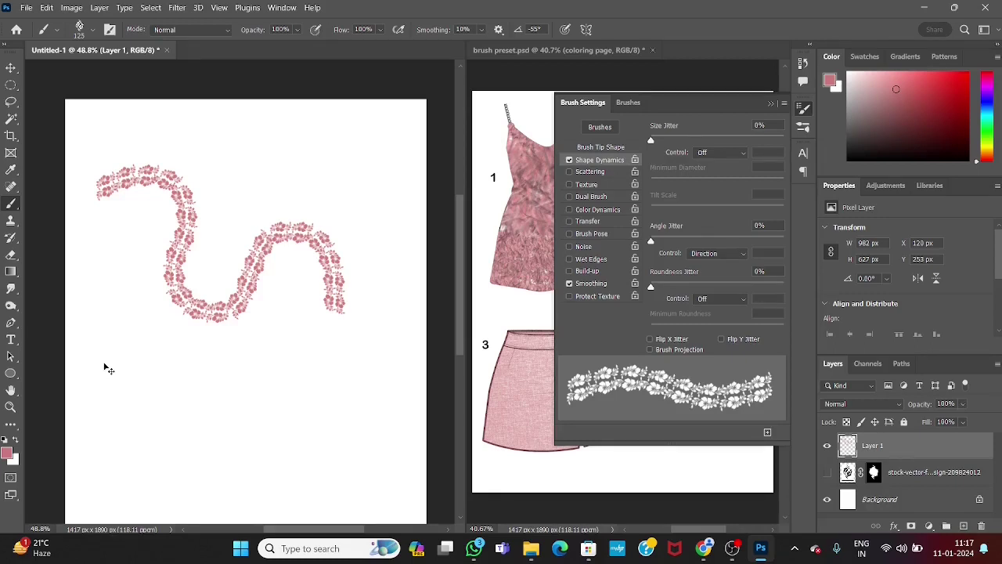
key("ctrl+z")
left_click(771, 103)
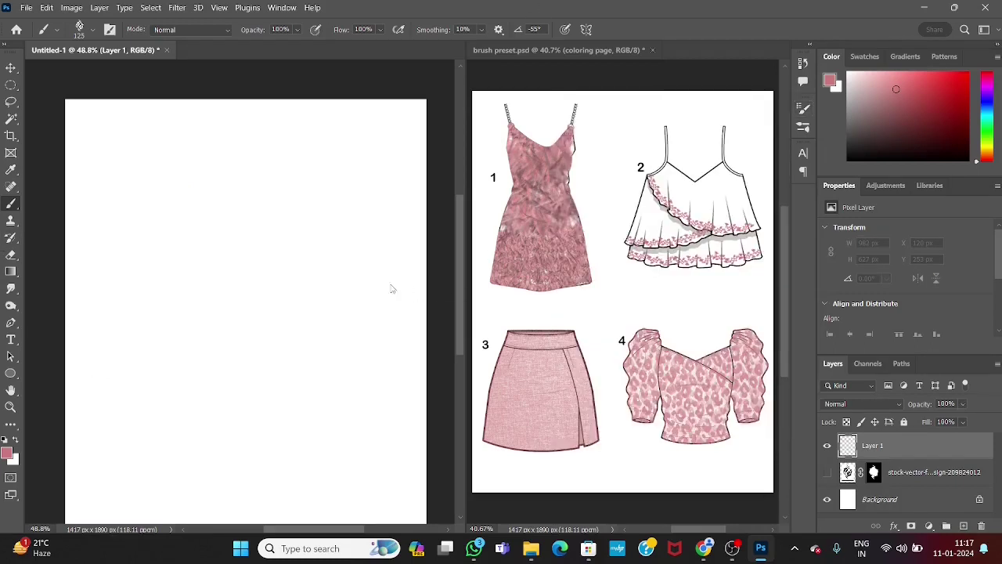
Widen the brush preset.psd coloring page window and zoom in on it
left_click_drag(467, 288, 164, 293)
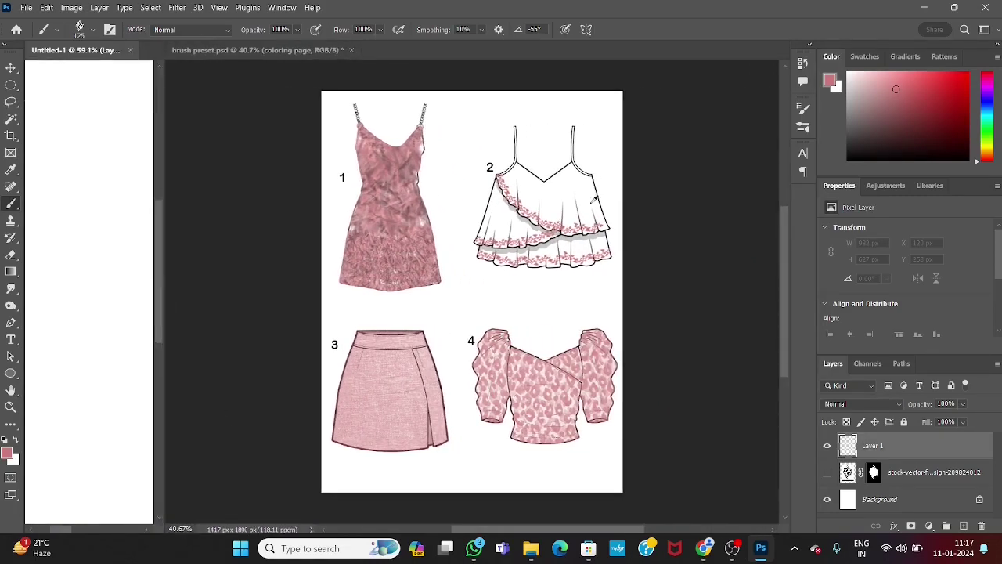
left_click(242, 50)
scroll(565, 192, "up", 2)
scroll(541, 184, "up", 3)
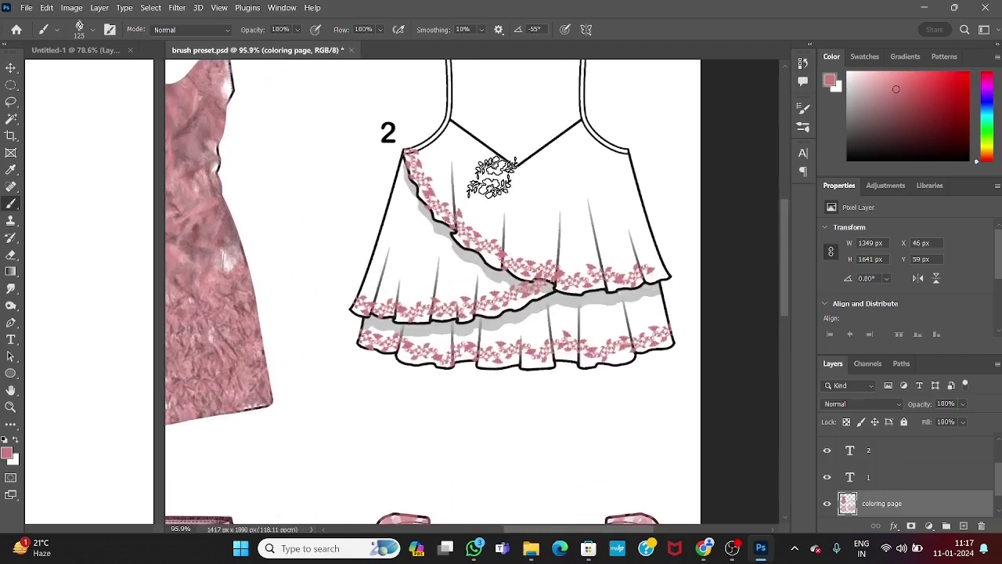
Size the brush to 40, undo test lace on top 2's neckline and hem, and fit the page
key("bracketleft")
key("bracketleft")
key("bracketleft")
key("bracketleft")
key("bracketleft")
key("bracketleft")
key("bracketleft")
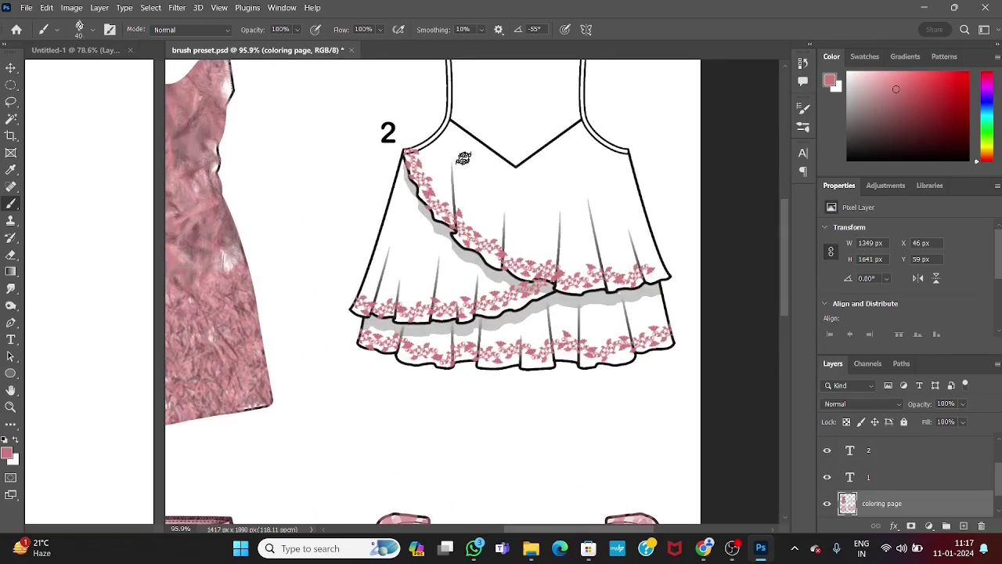
mouse_move(448, 125)
left_mouse_down()
mouse_move(504, 169)
mouse_move(533, 166)
mouse_move(573, 124)
left_mouse_up()
key("ctrl+z")
mouse_move(349, 354)
left_mouse_down()
mouse_move(539, 387)
mouse_move(687, 359)
left_mouse_up()
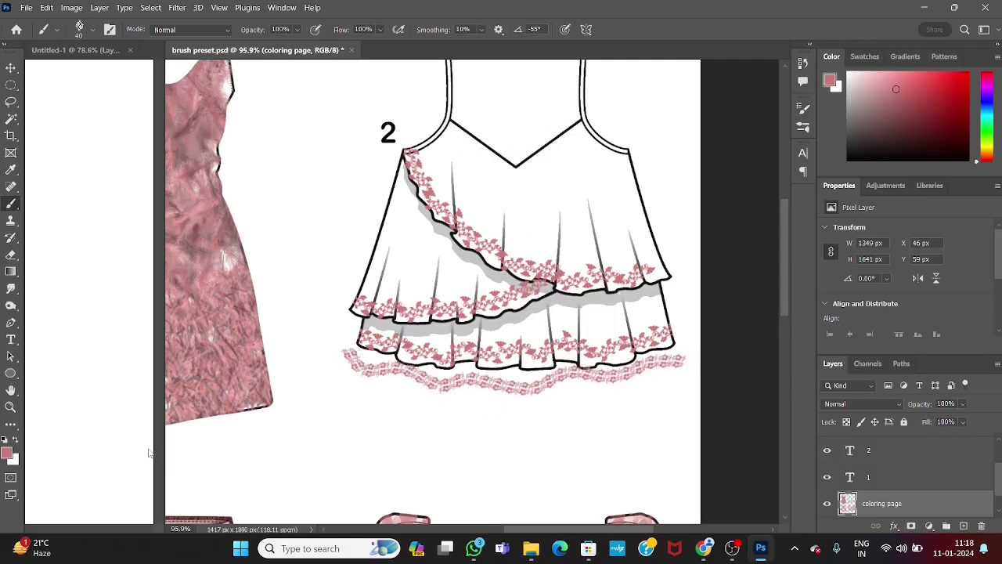
key("ctrl+z")
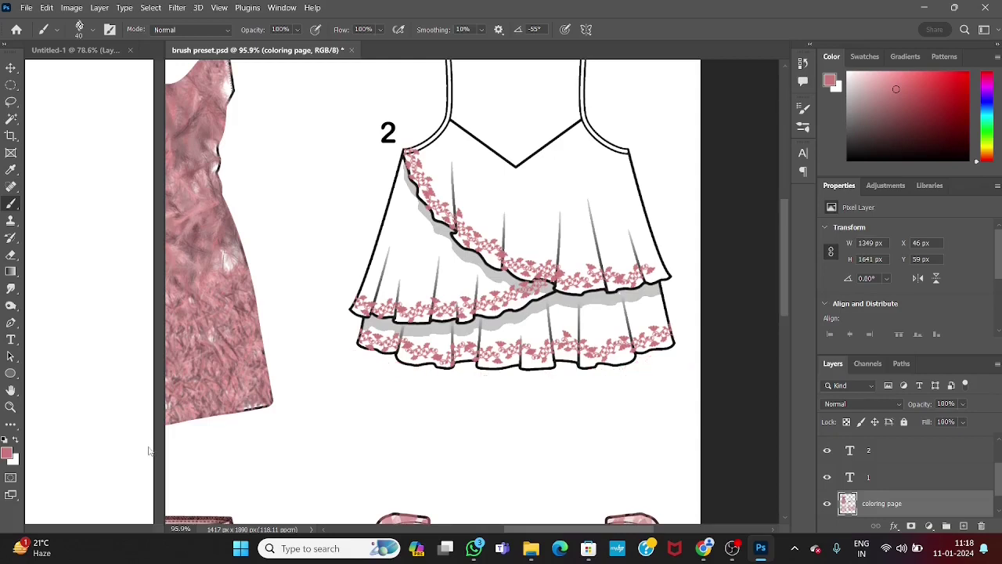
key("ctrl+0")
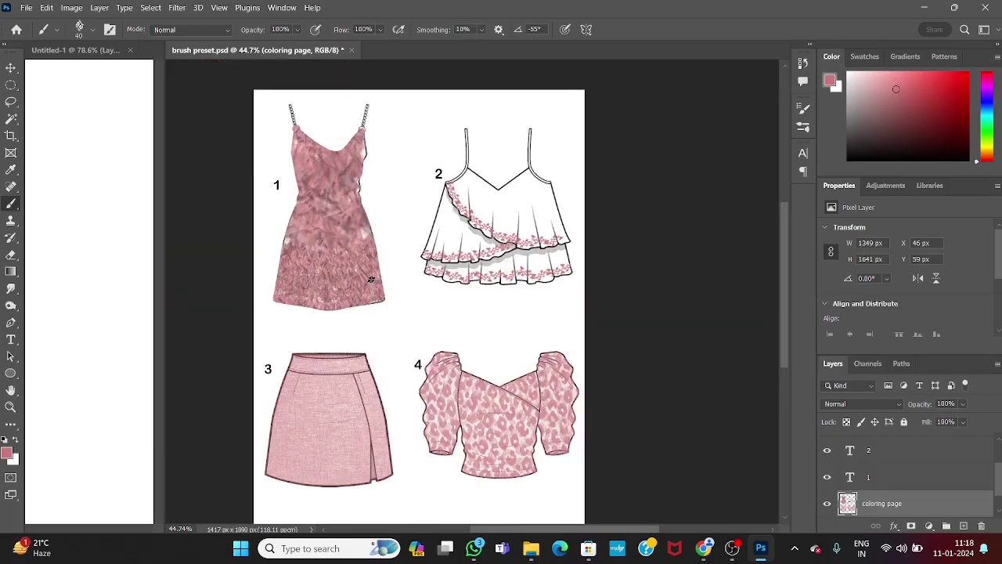